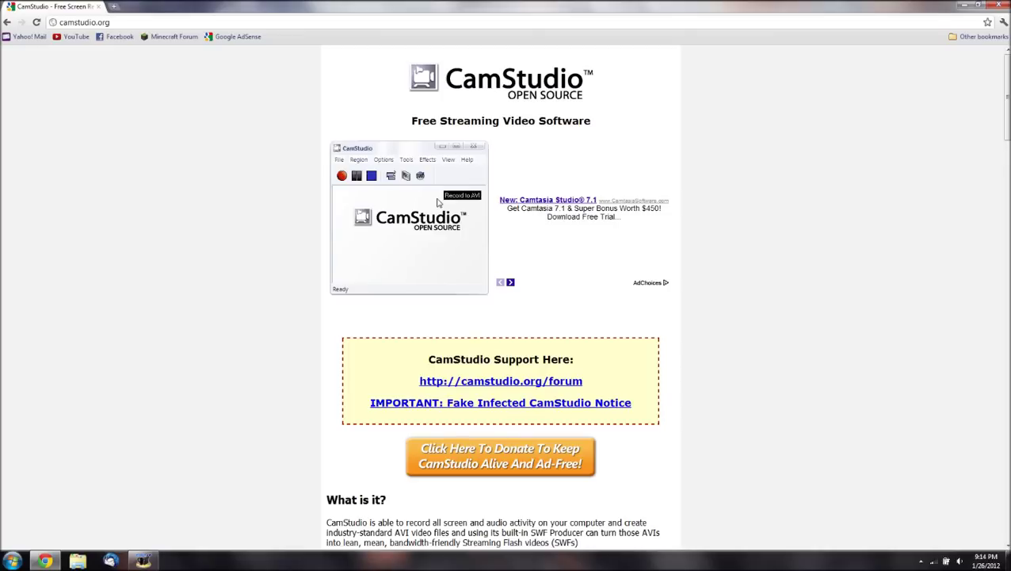
# - Scroll through camstudio.org and highlight the CamStudio download link text
pyautogui.scroll(-10, 437, 203)
pyautogui.scroll(10, 302, 226)
pyautogui.scroll(-3, 348, 206)
pyautogui.scroll(3, 361, 197)
pyautogui.moveTo(1004, 95); pyautogui.dragTo(1005, 266)
pyautogui.moveTo(493, 209); pyautogui.dragTo(605, 214)
pyautogui.click(606, 214)
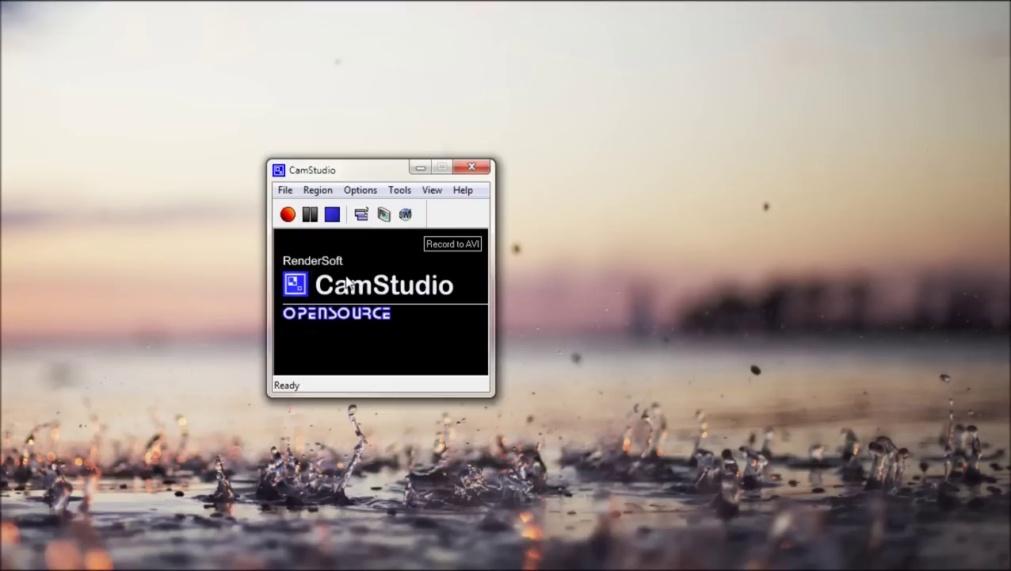
# - Move the CamStudio window up-left and look through the File and Region menus
pyautogui.moveTo(297, 168); pyautogui.dragTo(223, 127)
pyautogui.click(211, 149)
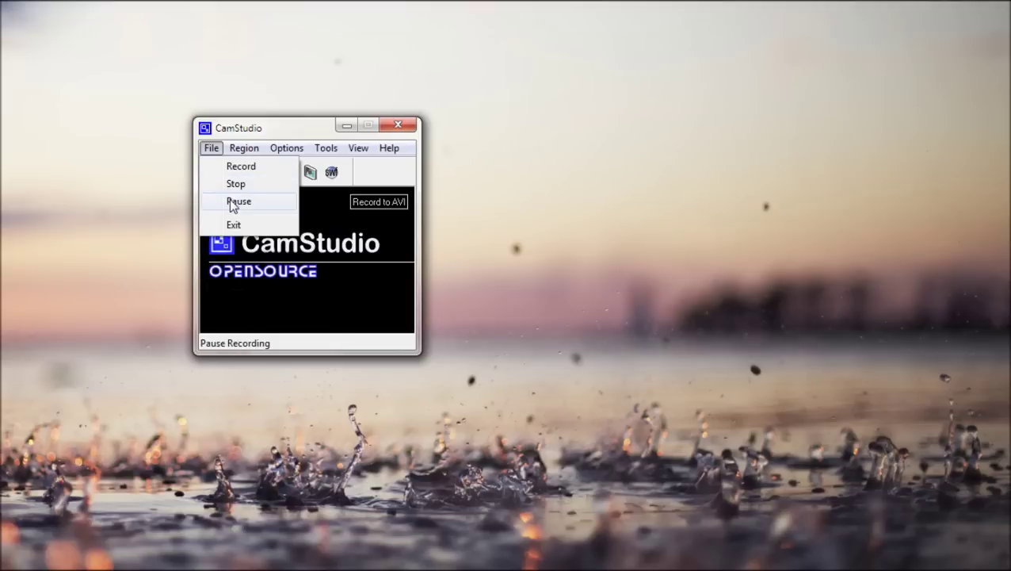
pyautogui.click(285, 131)
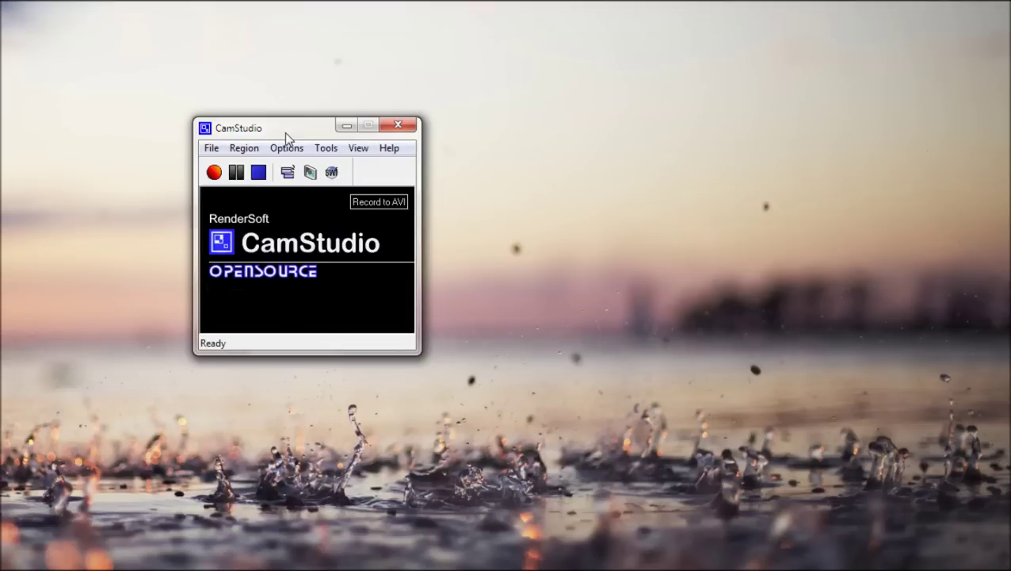
pyautogui.click(208, 148)
pyautogui.click(242, 148)
# - Look over the View and Tools menus, then open Screen Annotations
pyautogui.click(359, 149)
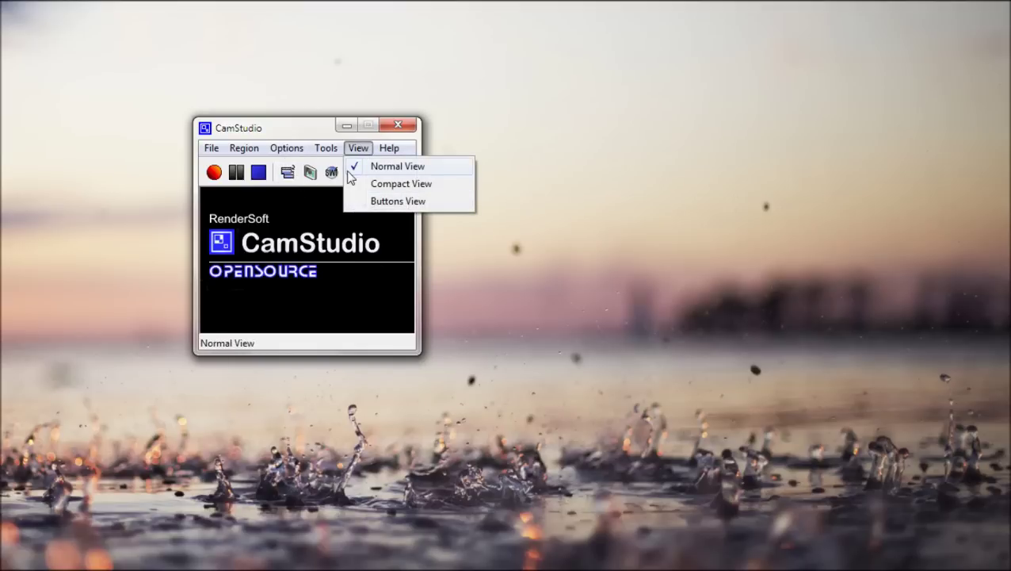
pyautogui.click(304, 134)
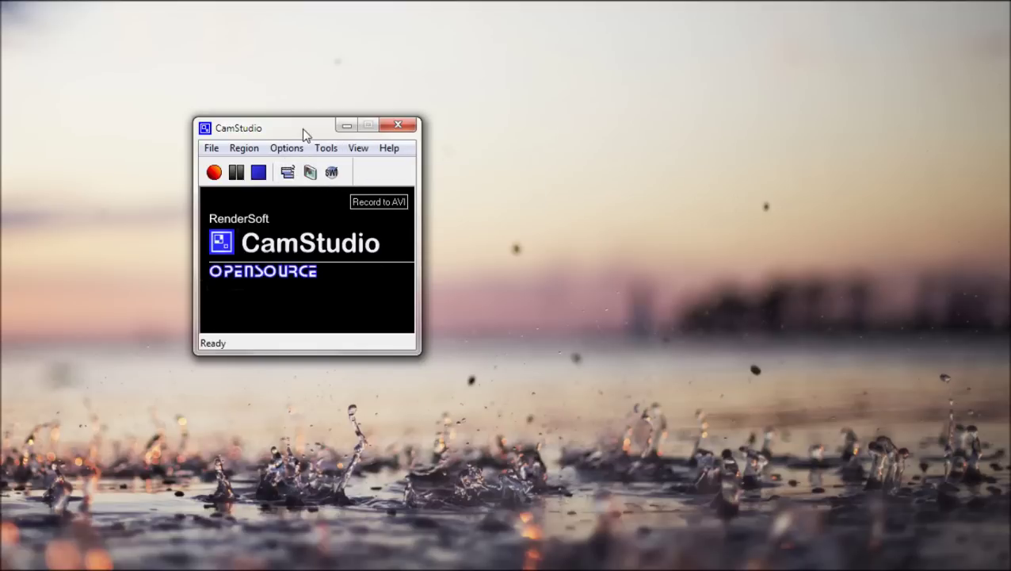
pyautogui.click(310, 172)
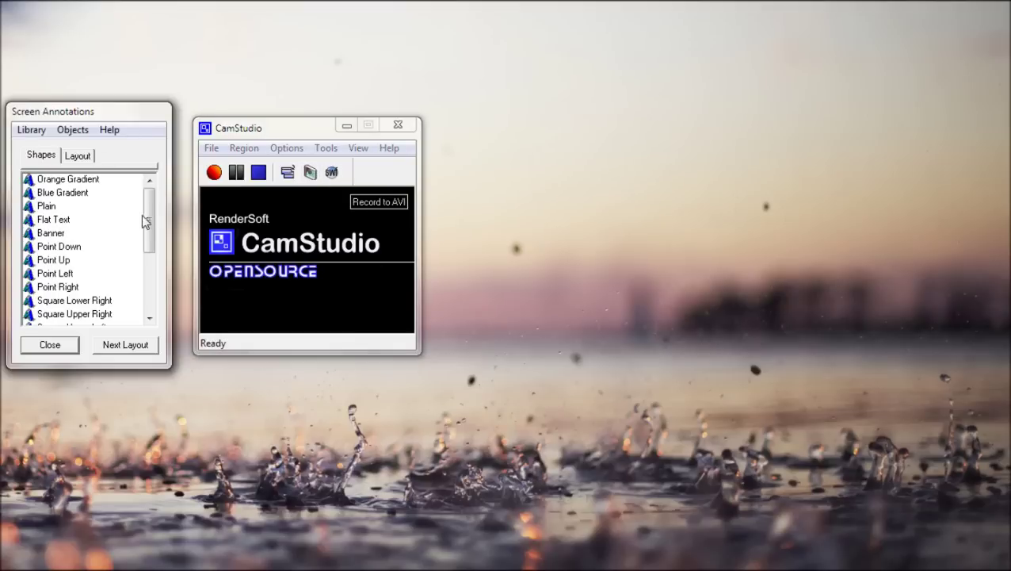
# - Place a cyan Cloudy Lower Right callout on the desktop and move it lower
pyautogui.moveTo(145, 222); pyautogui.dragTo(145, 278)
pyautogui.click(88, 291)
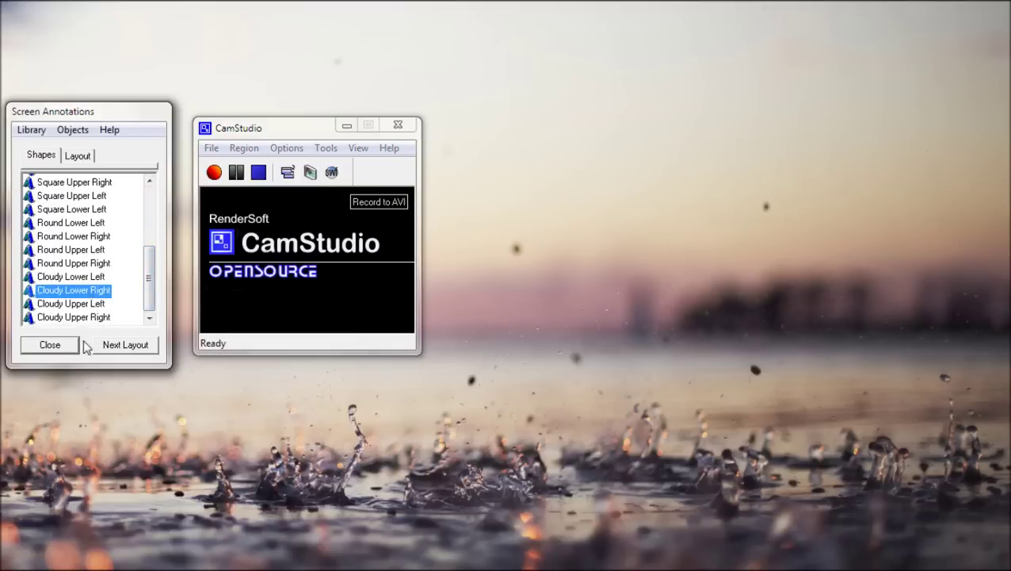
pyautogui.doubleClick(53, 292)
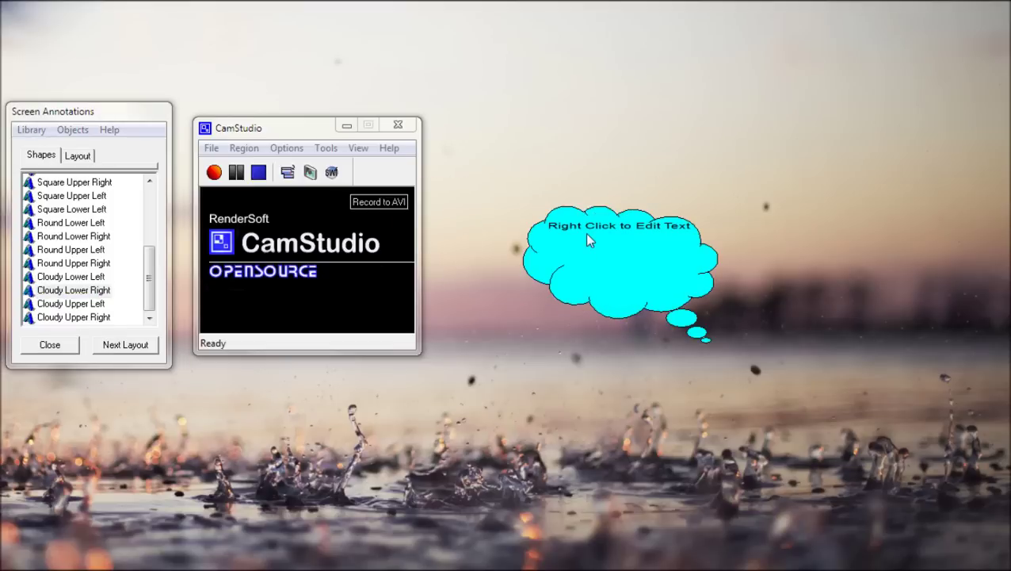
pyautogui.rightClick(587, 240)
pyautogui.click(606, 310)
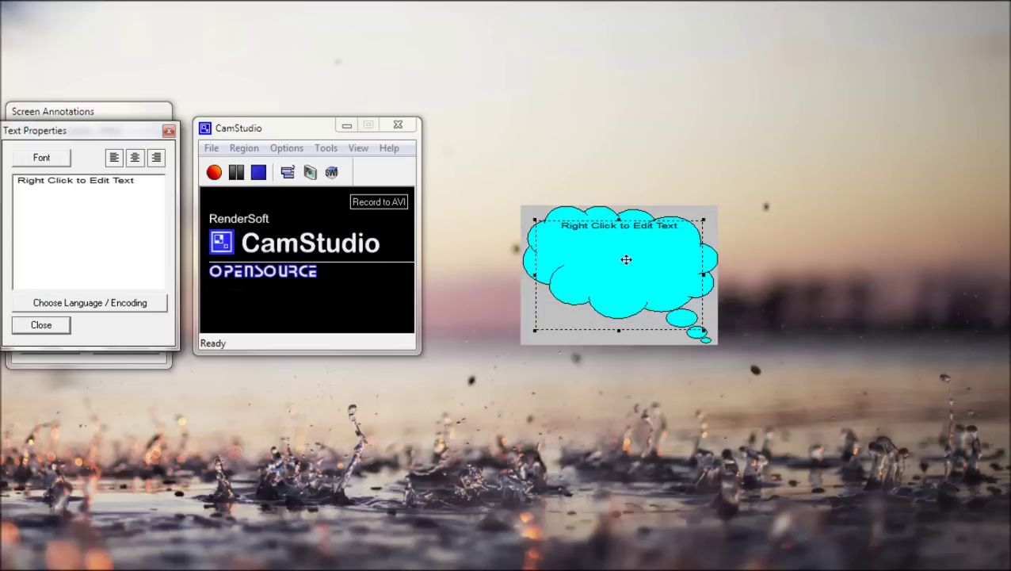
pyautogui.click(627, 257)
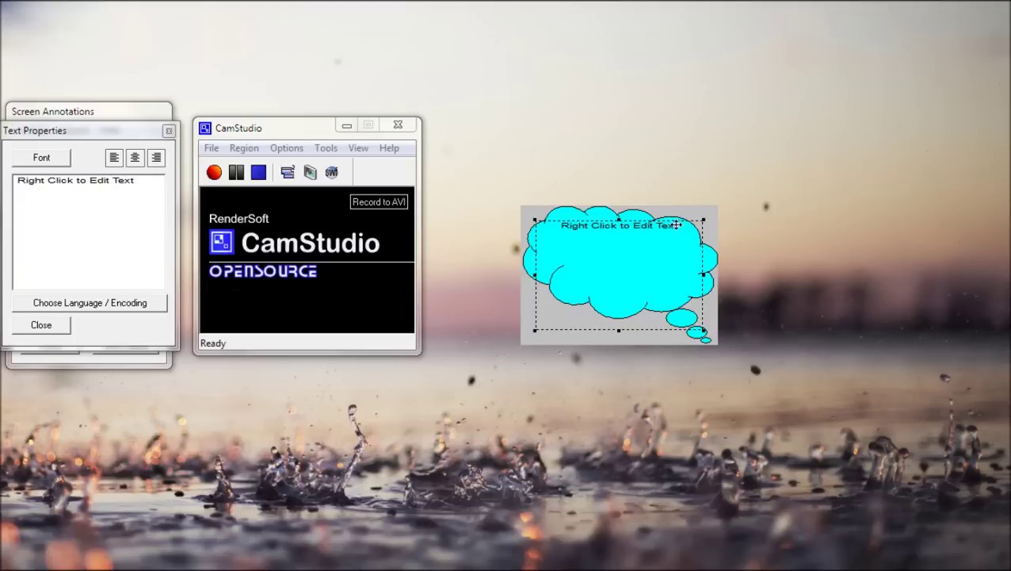
pyautogui.rightClick(655, 263)
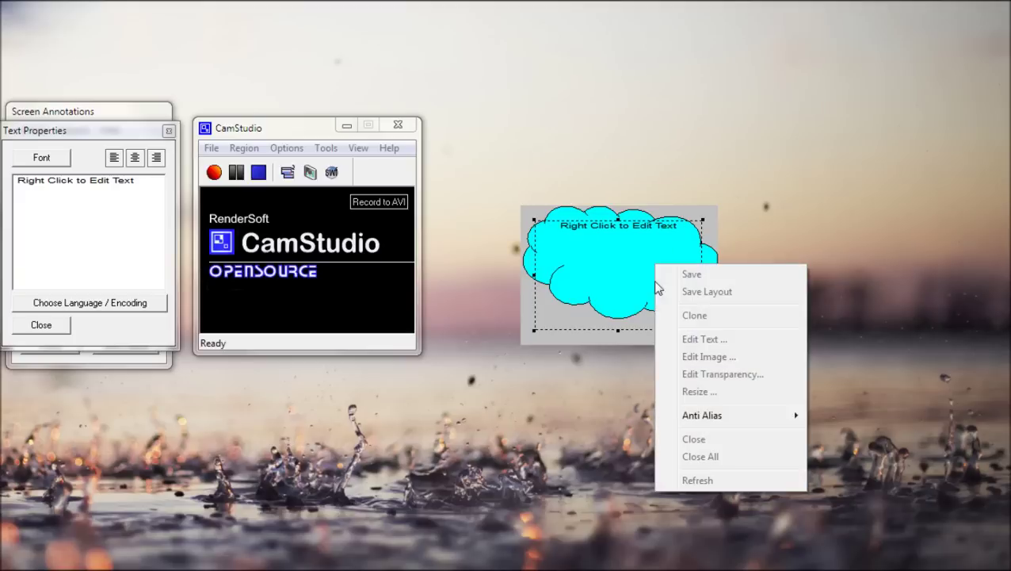
pyautogui.click(594, 278)
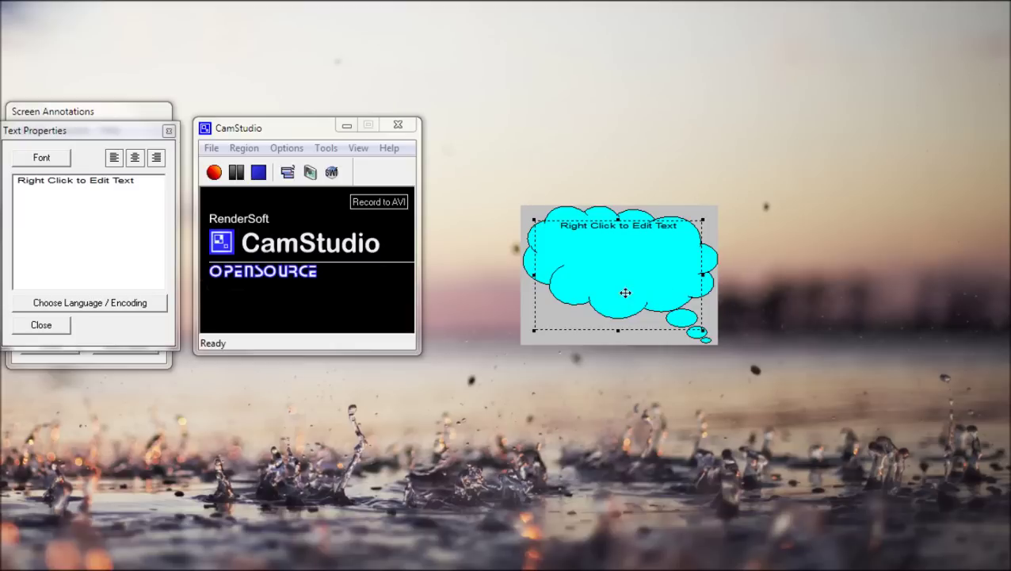
pyautogui.moveTo(650, 342); pyautogui.dragTo(660, 415)
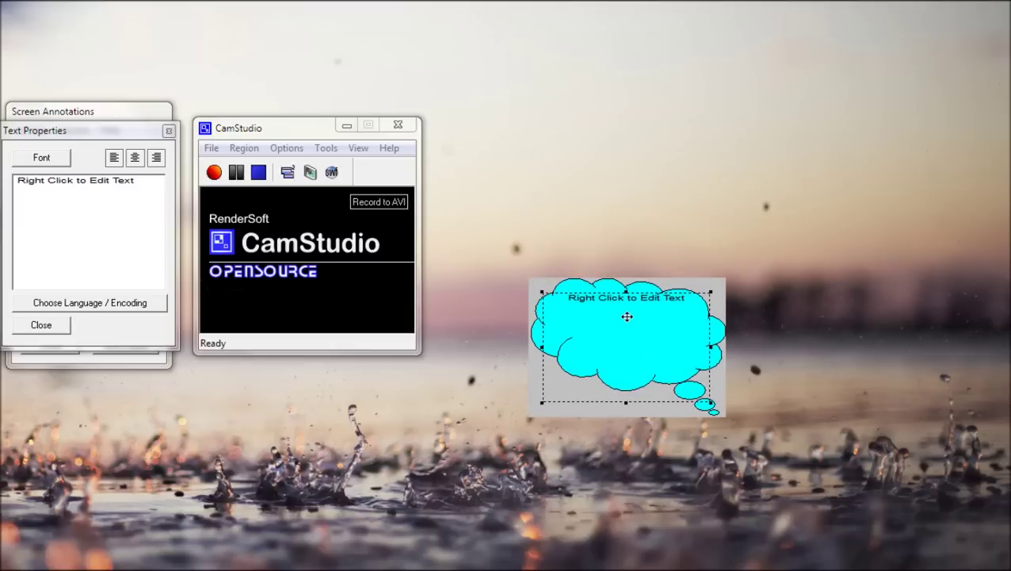
pyautogui.click(64, 324)
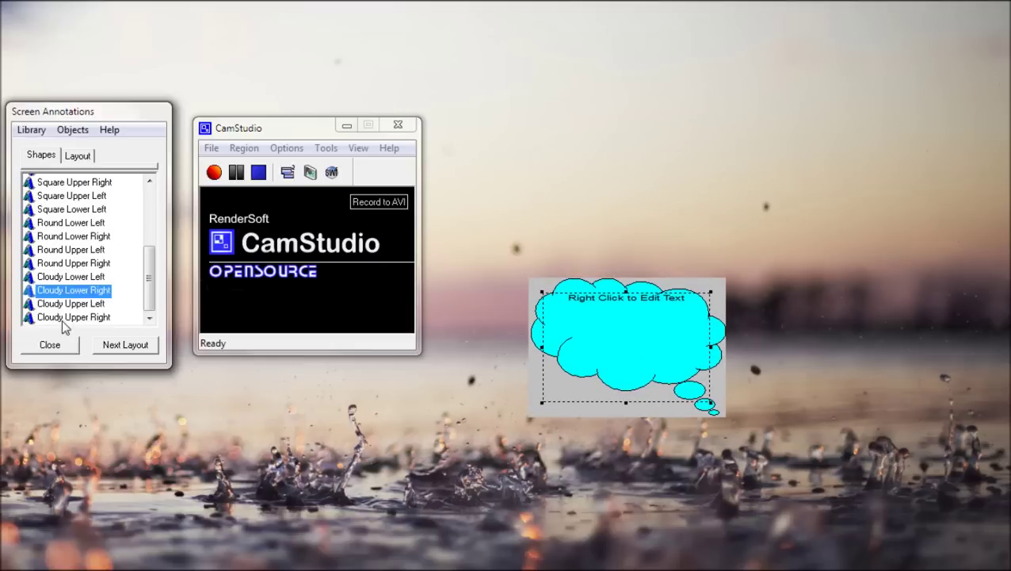
# - Replace the cloud's placeholder text with 'Hi YouTube!'
pyautogui.rightClick(627, 331)
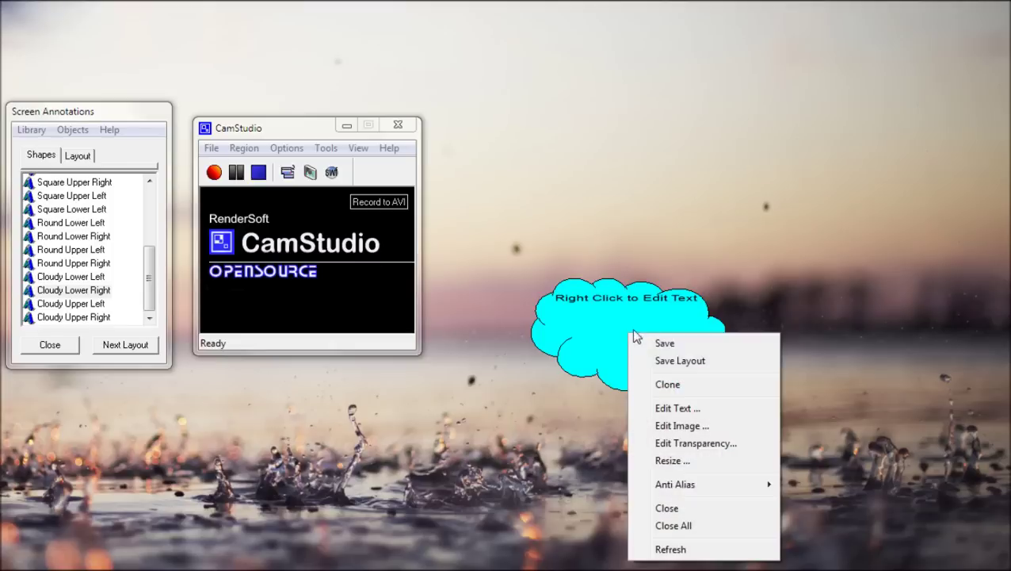
pyautogui.click(672, 405)
pyautogui.moveTo(153, 191); pyautogui.dragTo(17, 180)
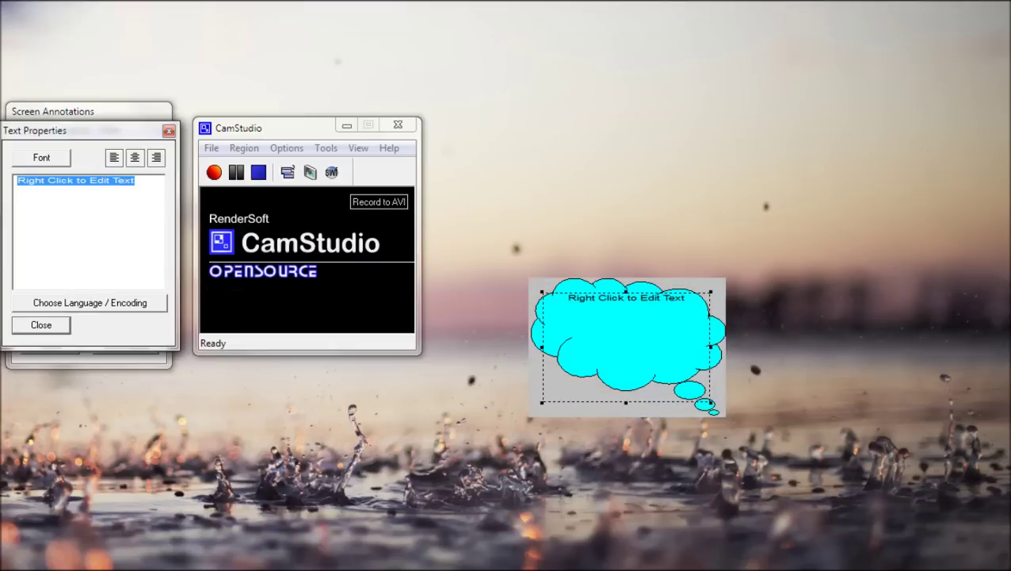
pyautogui.write('Hi ')
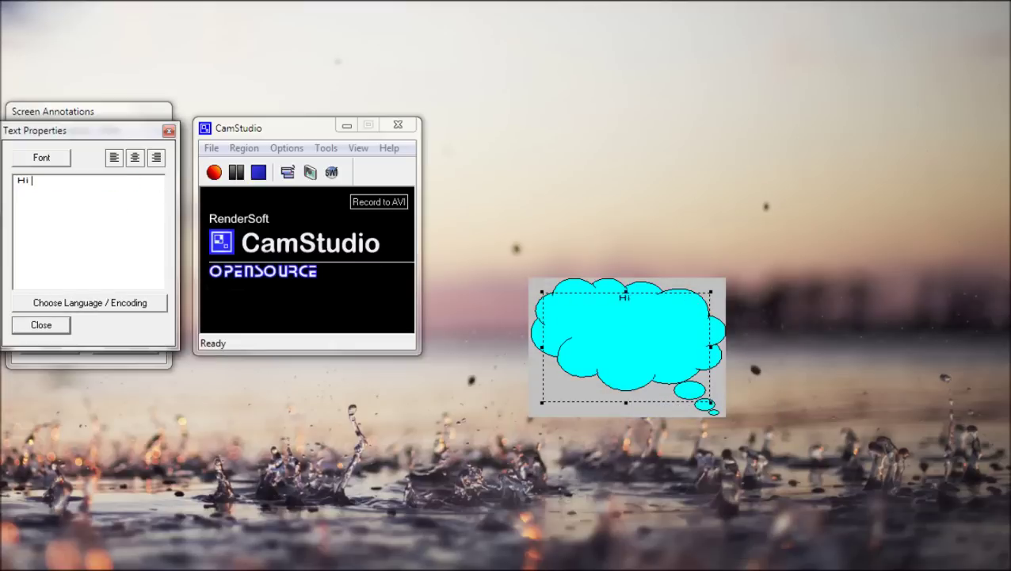
pyautogui.write('YouTube!')
pyautogui.click(49, 324)
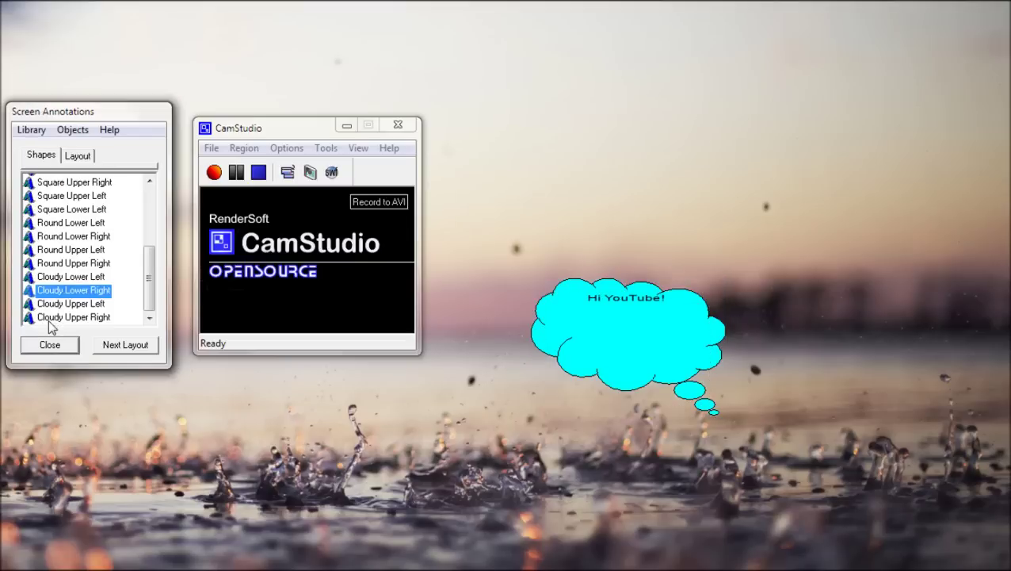
# - Set the cloud's 'Hi YouTube!' text to BATAVIA bold italic
pyautogui.rightClick(587, 325)
pyautogui.click(627, 398)
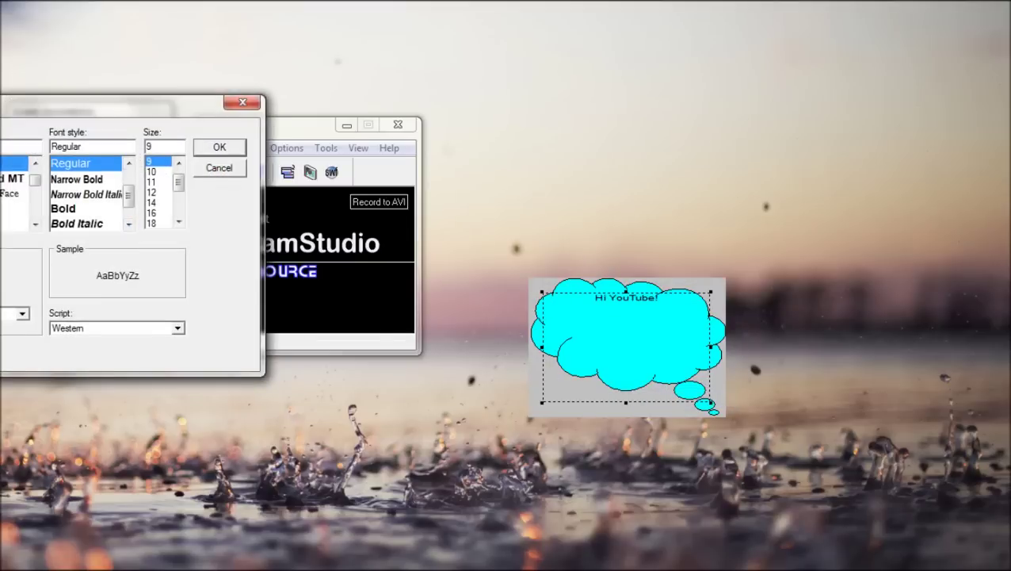
pyautogui.click(268, 272)
pyautogui.click(526, 214)
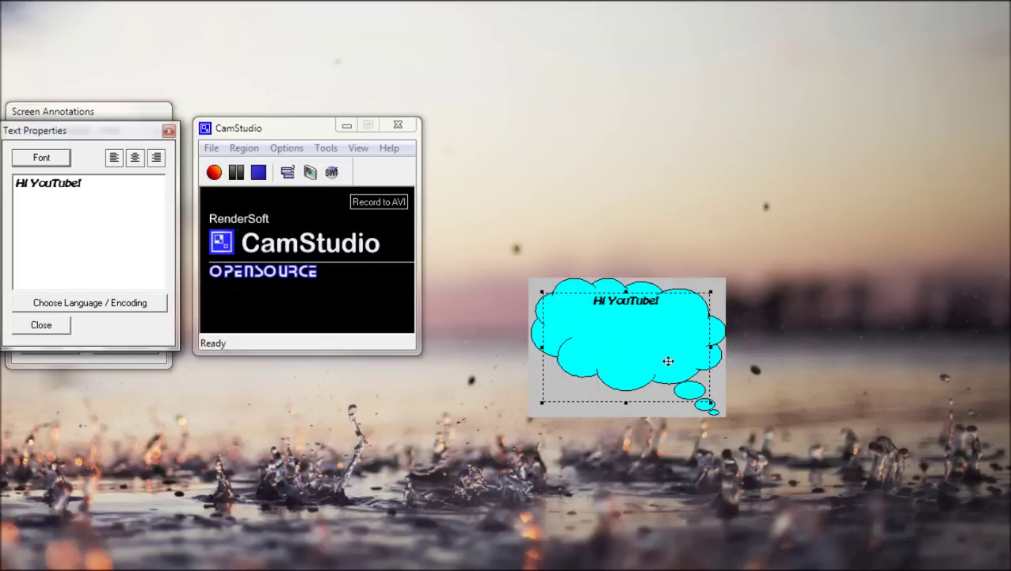
pyautogui.moveTo(652, 368); pyautogui.dragTo(683, 376)
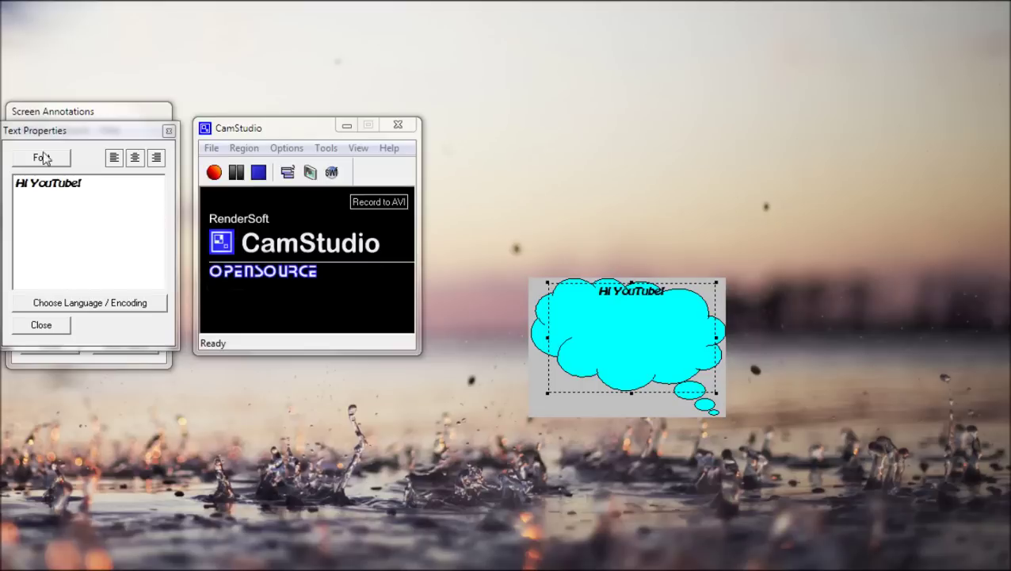
pyautogui.click(68, 332)
# - Close the Screen Annotations window
pyautogui.moveTo(146, 285)
pyautogui.mouseDown()
pyautogui.moveTo(151, 208)
pyautogui.moveTo(150, 265)
pyautogui.mouseUp()
pyautogui.click(73, 290)
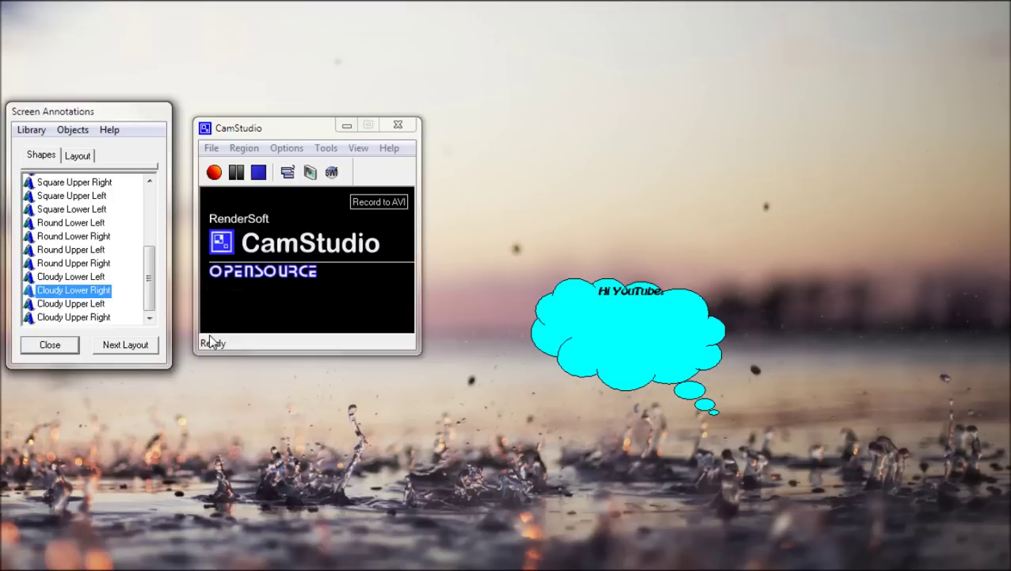
pyautogui.click(71, 345)
pyautogui.rightClick(615, 329)
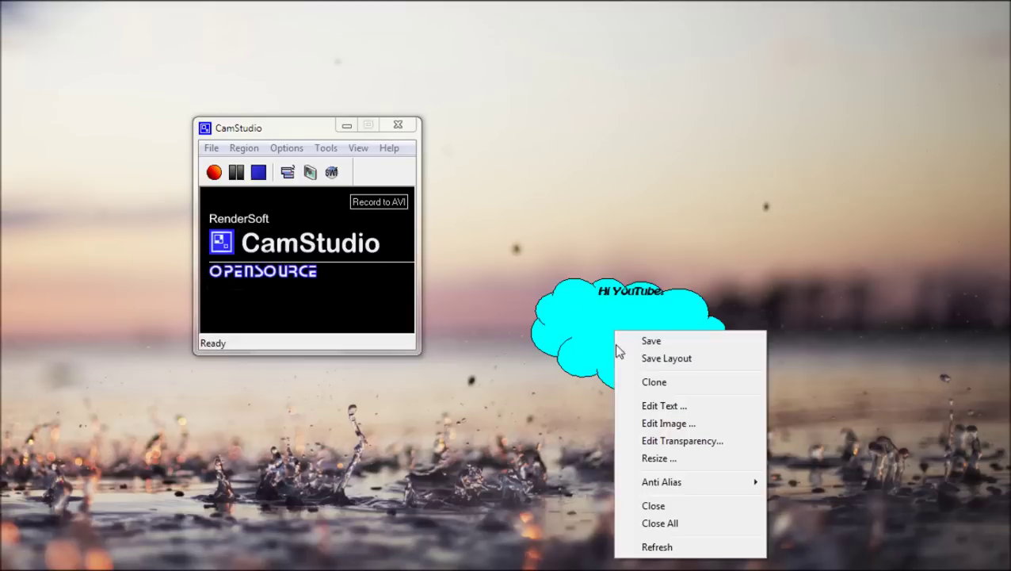
pyautogui.click(630, 505)
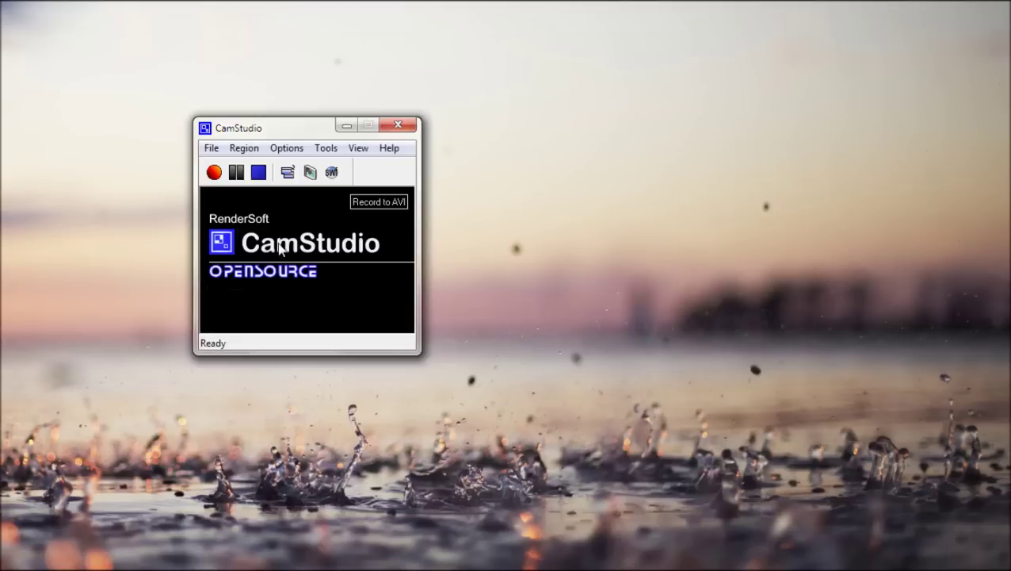
pyautogui.click(252, 149)
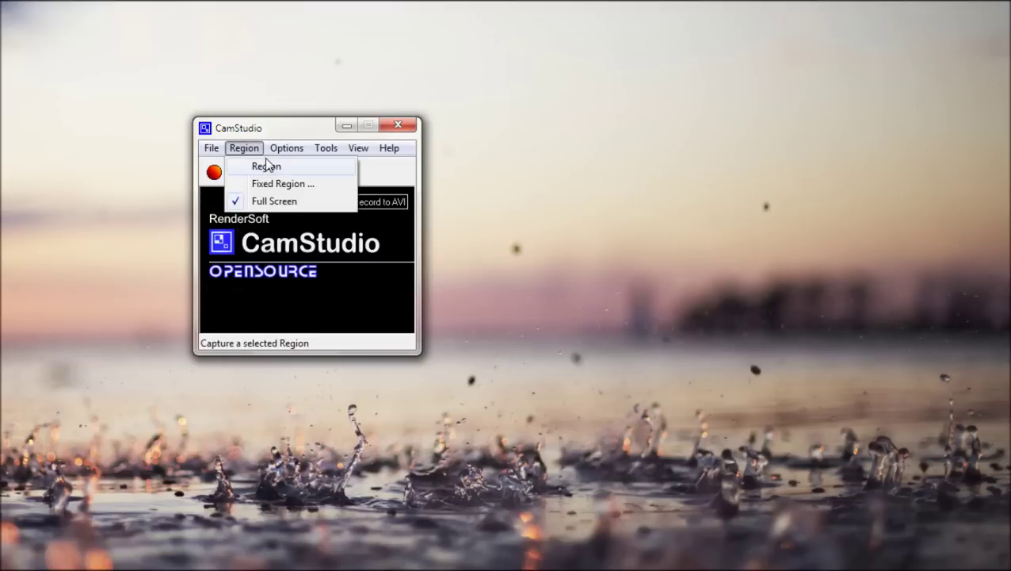
pyautogui.click(252, 127)
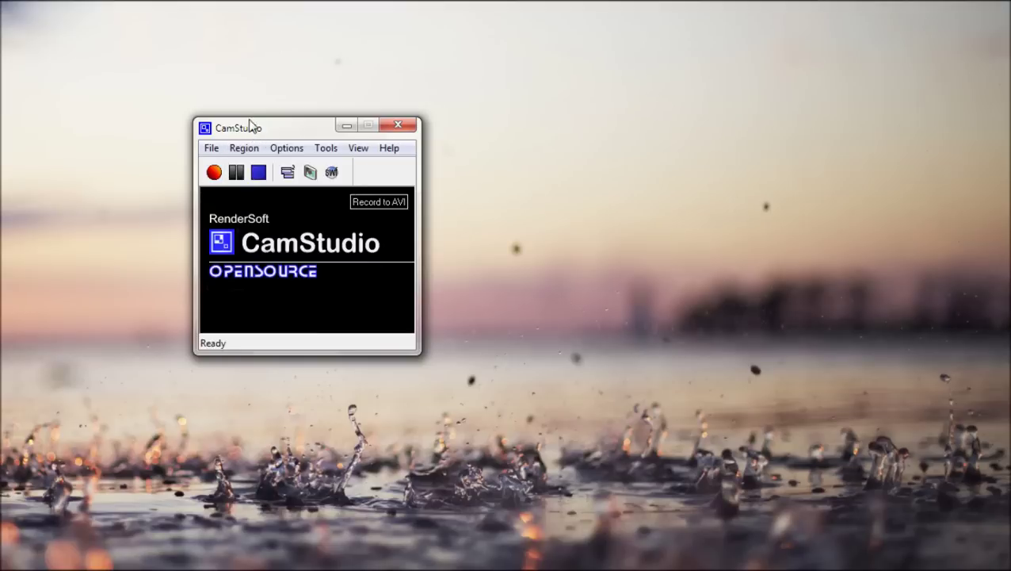
pyautogui.click(330, 175)
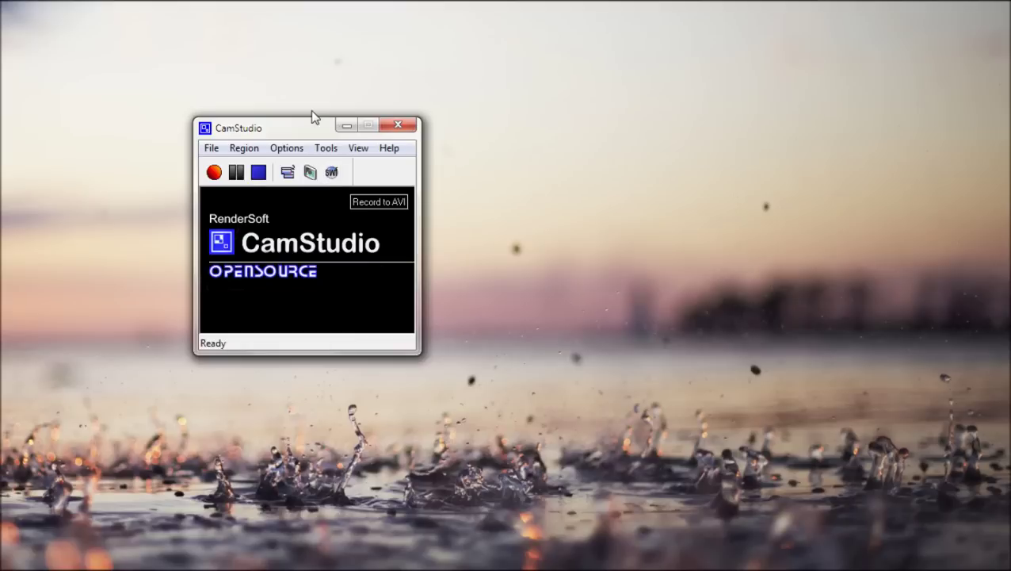
pyautogui.click(331, 173)
pyautogui.click(332, 173)
# - Open the Fixed Region settings and drag out a capture area on screen
pyautogui.click(243, 147)
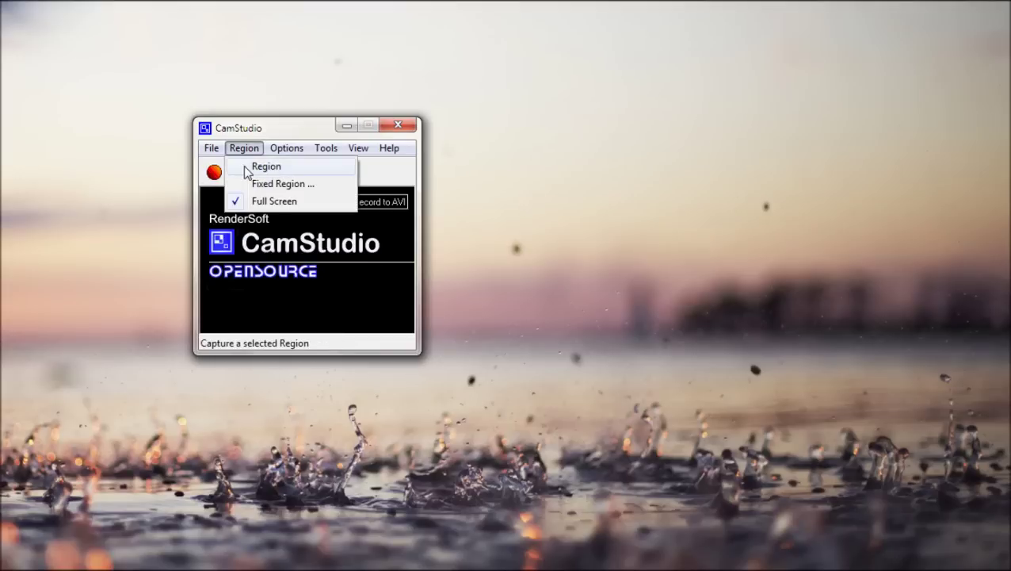
pyautogui.click(104, 86)
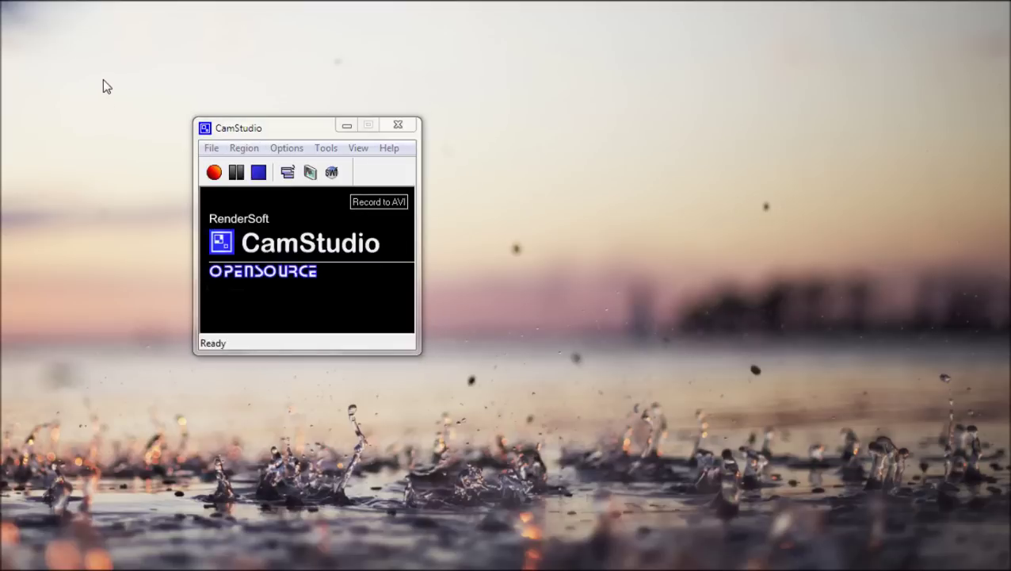
pyautogui.click(240, 148)
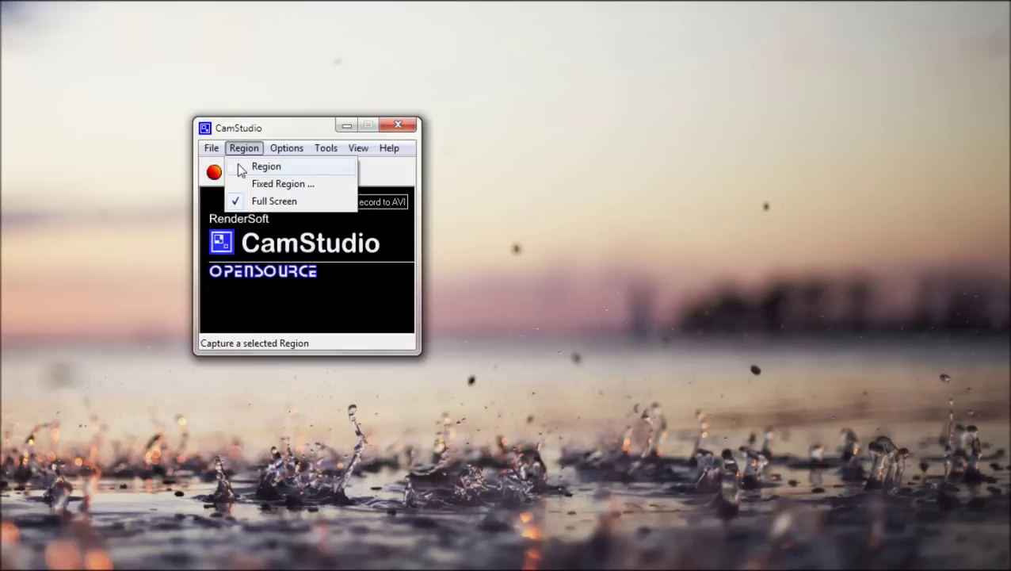
pyautogui.click(254, 184)
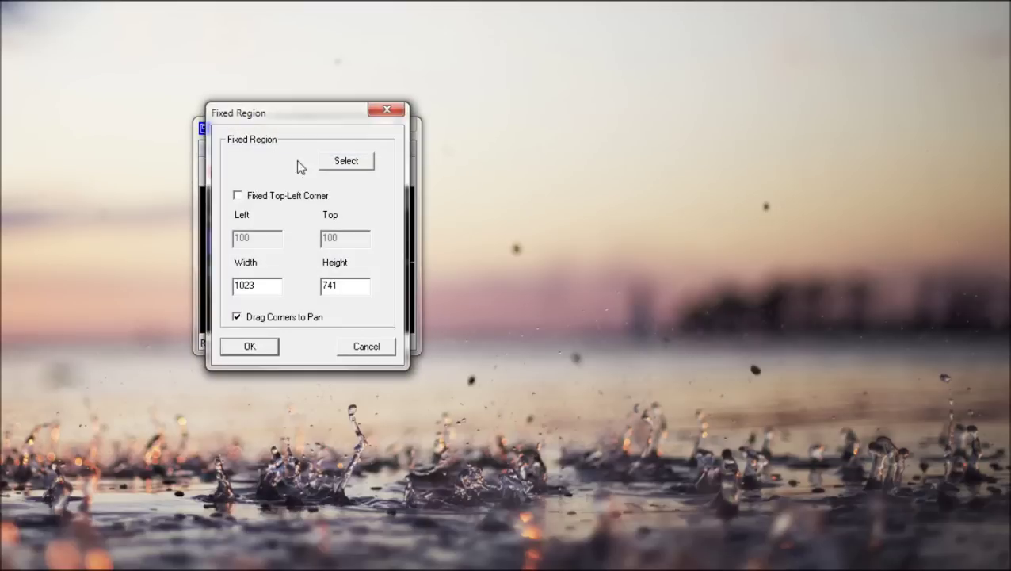
pyautogui.moveTo(259, 112); pyautogui.dragTo(48, 123)
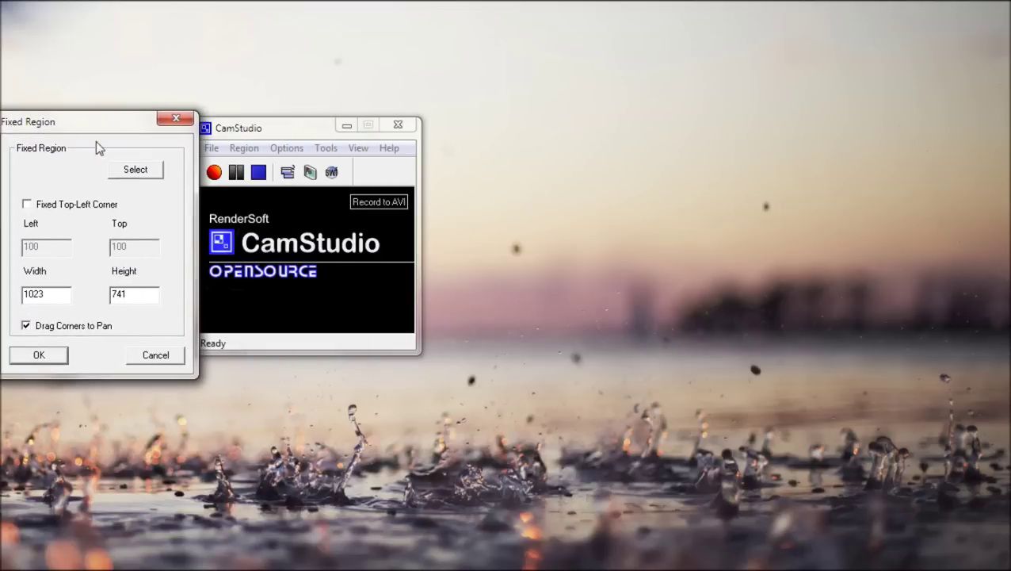
pyautogui.click(135, 173)
pyautogui.moveTo(82, 41); pyautogui.dragTo(970, 502)
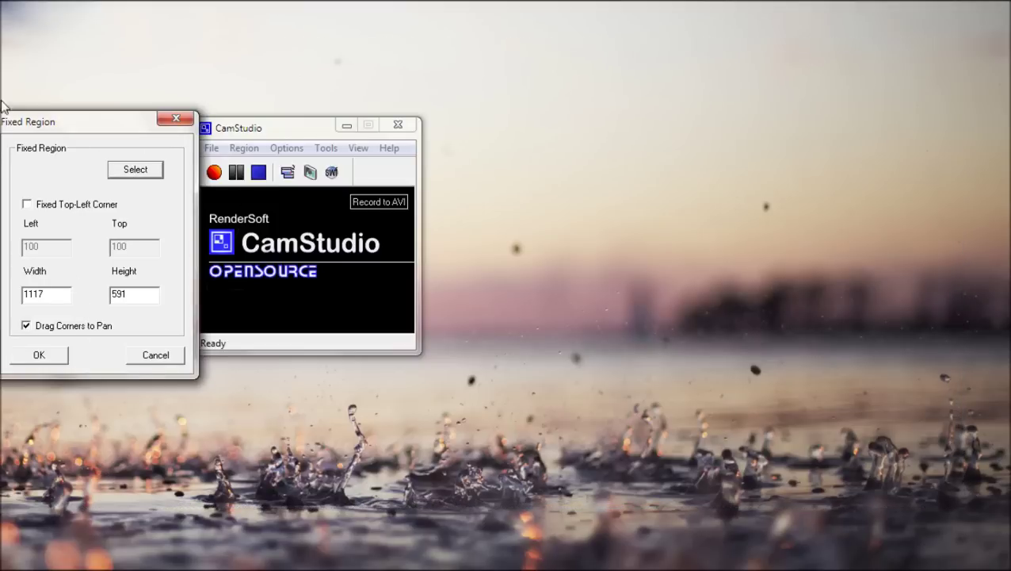
# - Fix the region's top-left corner at 100, 100, redraw the area, and confirm
pyautogui.click(41, 205)
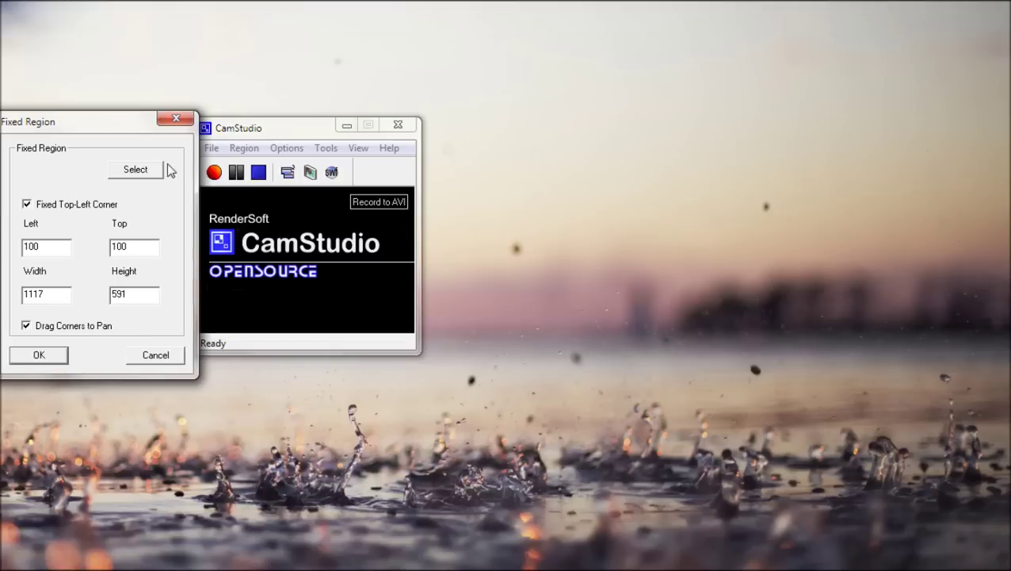
pyautogui.click(140, 168)
pyautogui.moveTo(163, 86); pyautogui.dragTo(825, 358)
pyautogui.click(150, 358)
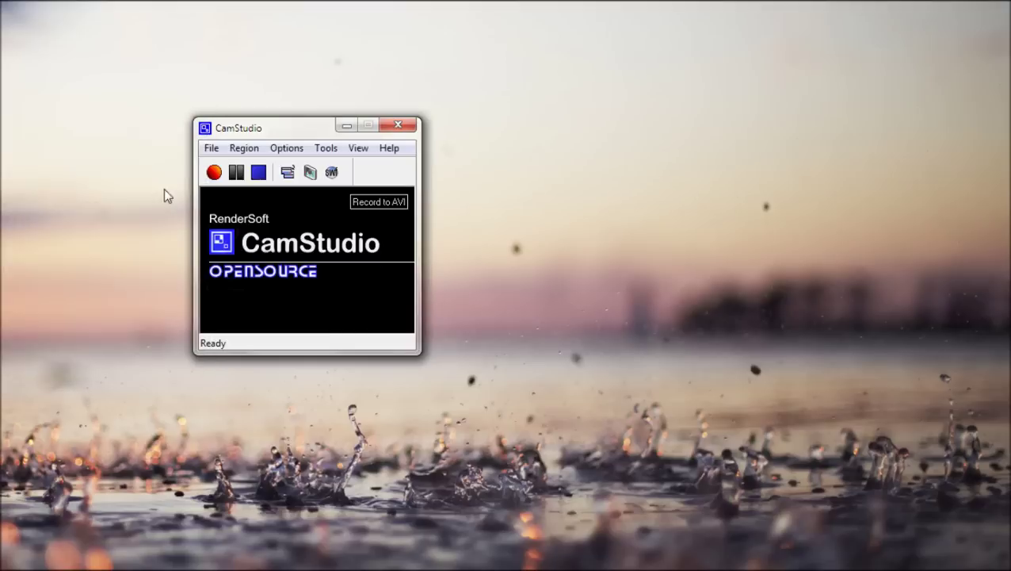
# - Open Video Options and turn on Auto Adjust for key-frame and frame-rate values
pyautogui.click(244, 148)
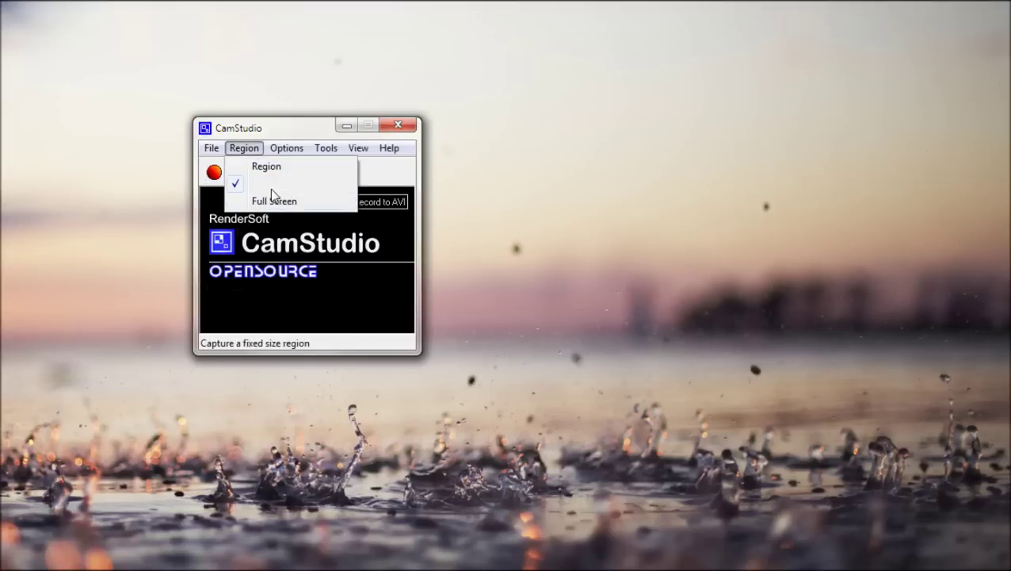
pyautogui.moveTo(290, 156)
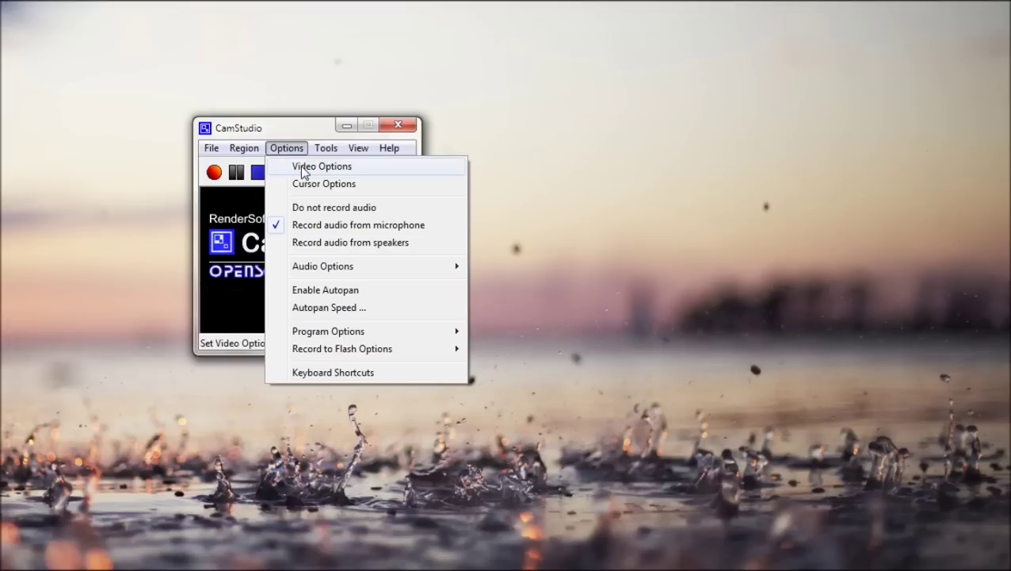
pyautogui.click(302, 170)
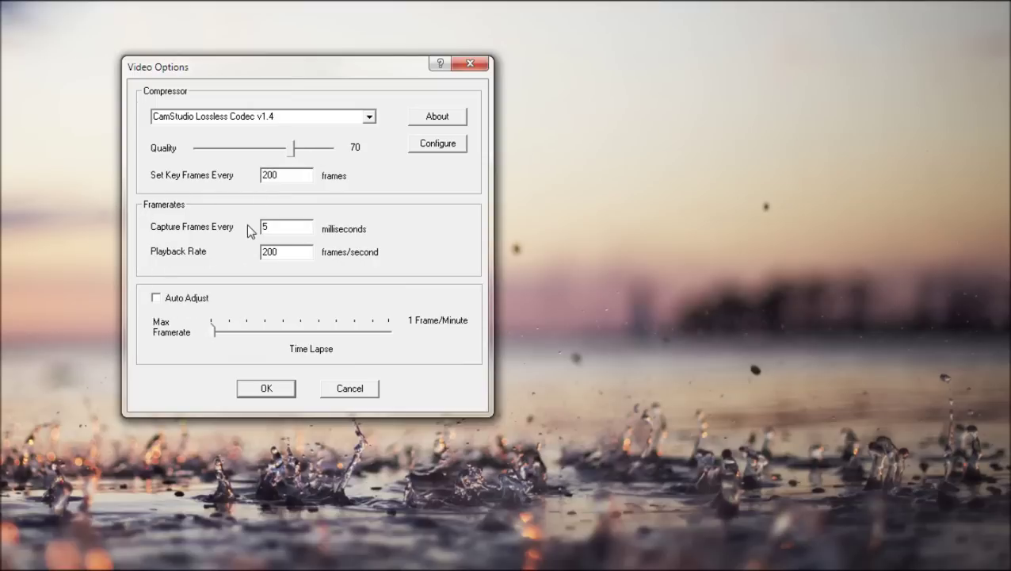
pyautogui.click(156, 298)
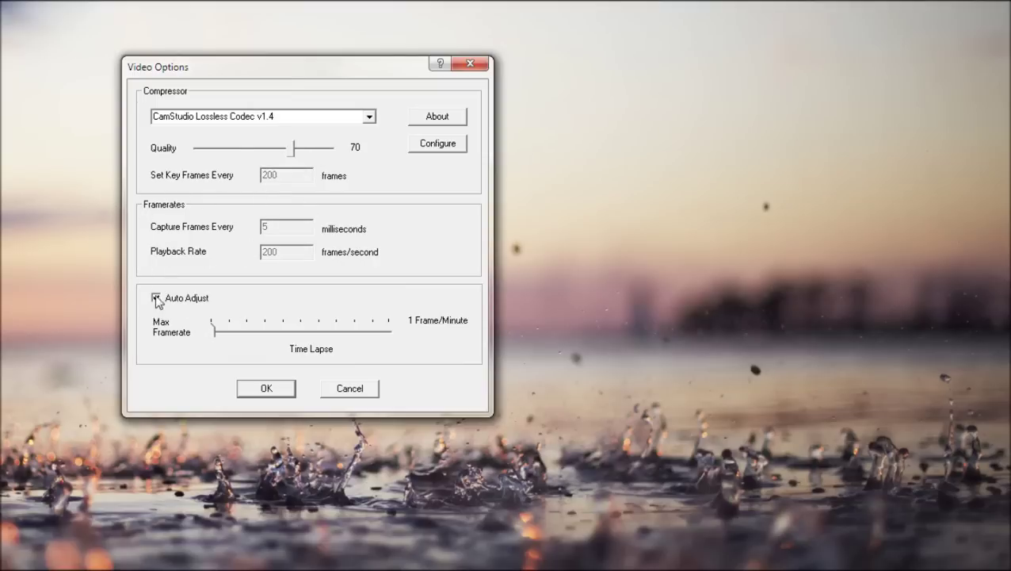
# - Keep CamStudio Lossless Codec v1.4 after checking its About and Configure settings, and confirm
pyautogui.click(270, 119)
pyautogui.click(369, 117)
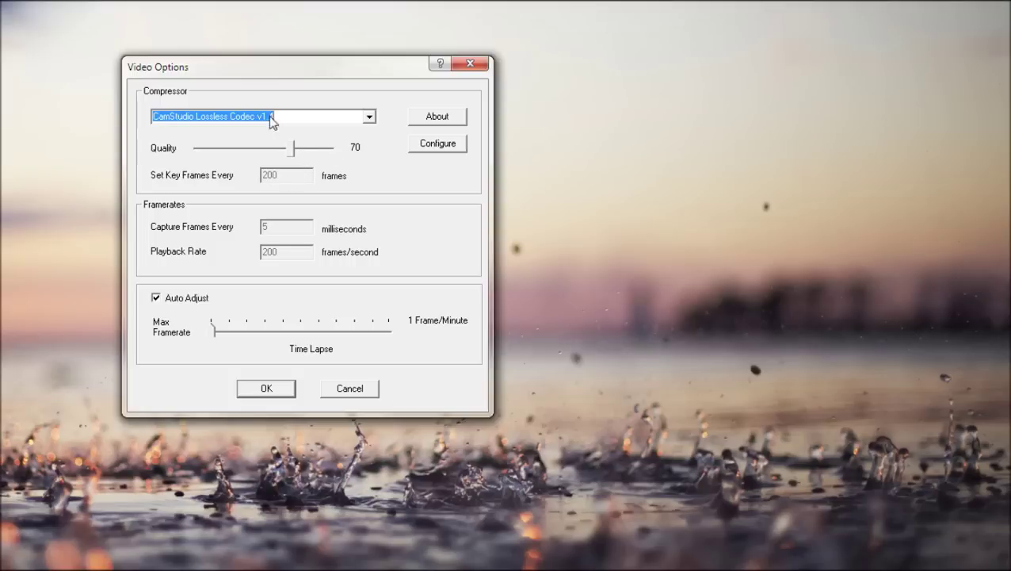
pyautogui.click(427, 120)
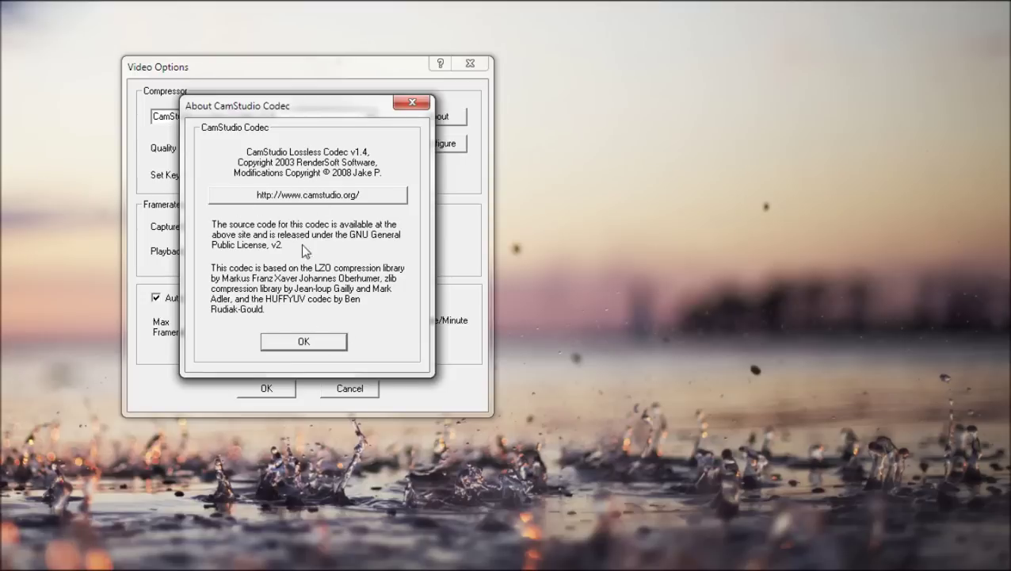
pyautogui.click(344, 341)
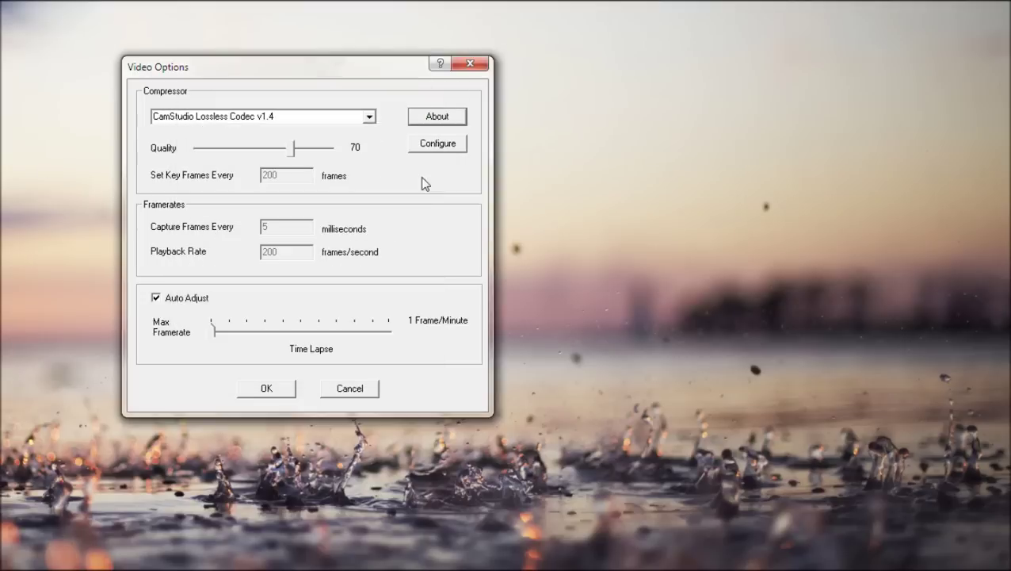
pyautogui.click(438, 143)
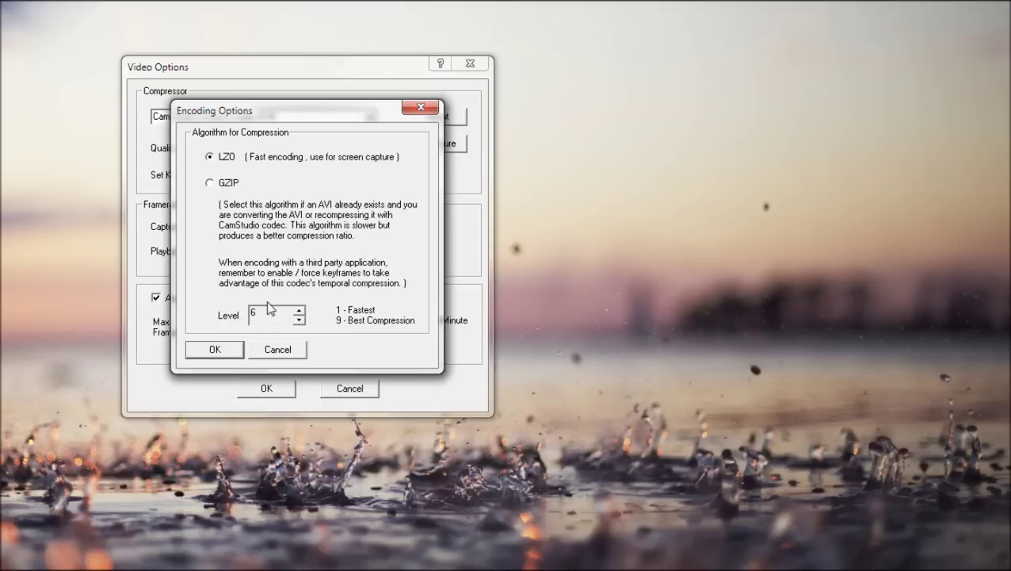
pyautogui.click(270, 353)
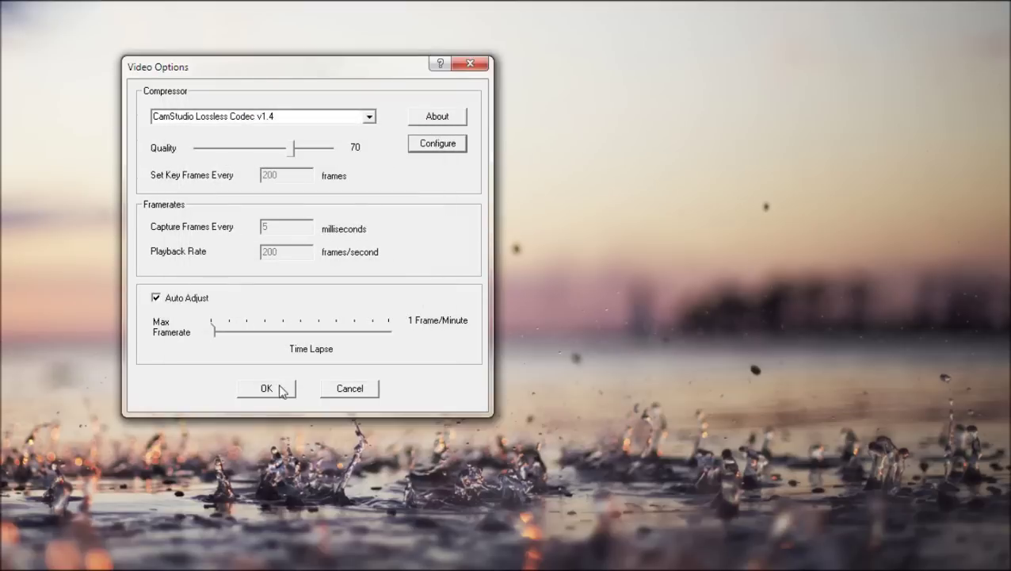
pyautogui.click(331, 389)
pyautogui.click(327, 147)
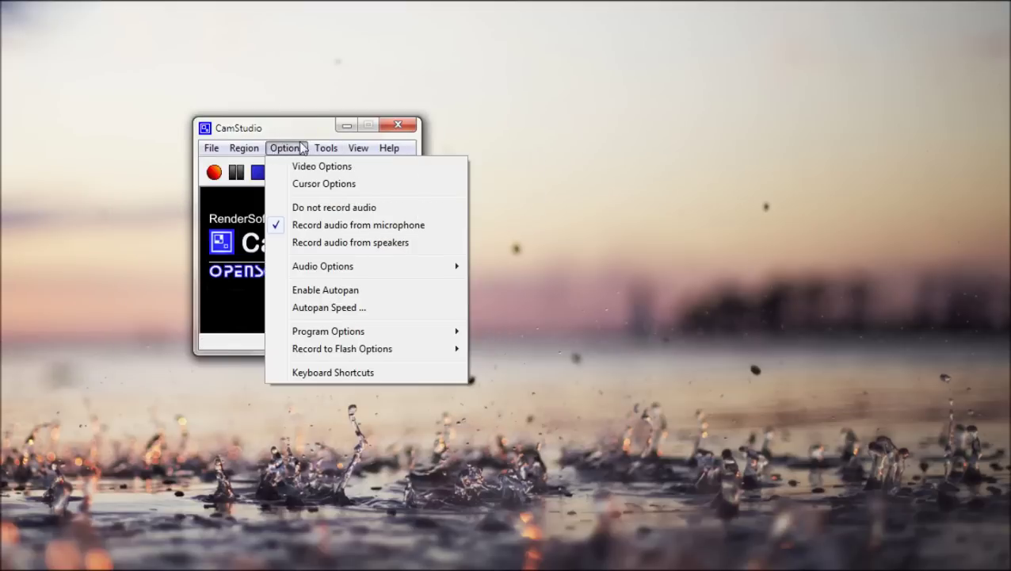
# - In Cursor Options, try hiding the cursor, a CONTEXTHELP custom cursor and a cursor from file
pyautogui.click(299, 183)
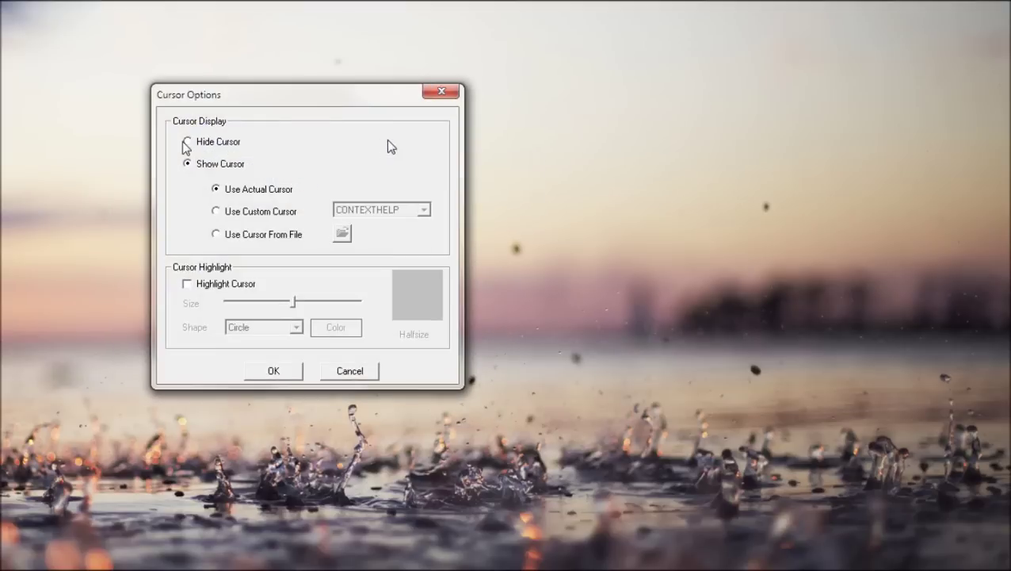
pyautogui.click(187, 143)
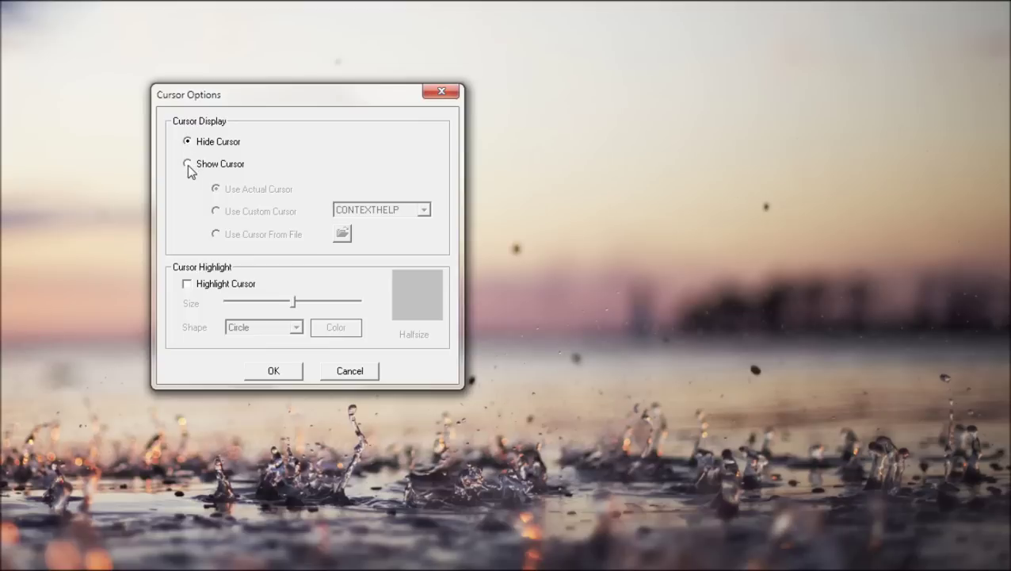
pyautogui.click(188, 164)
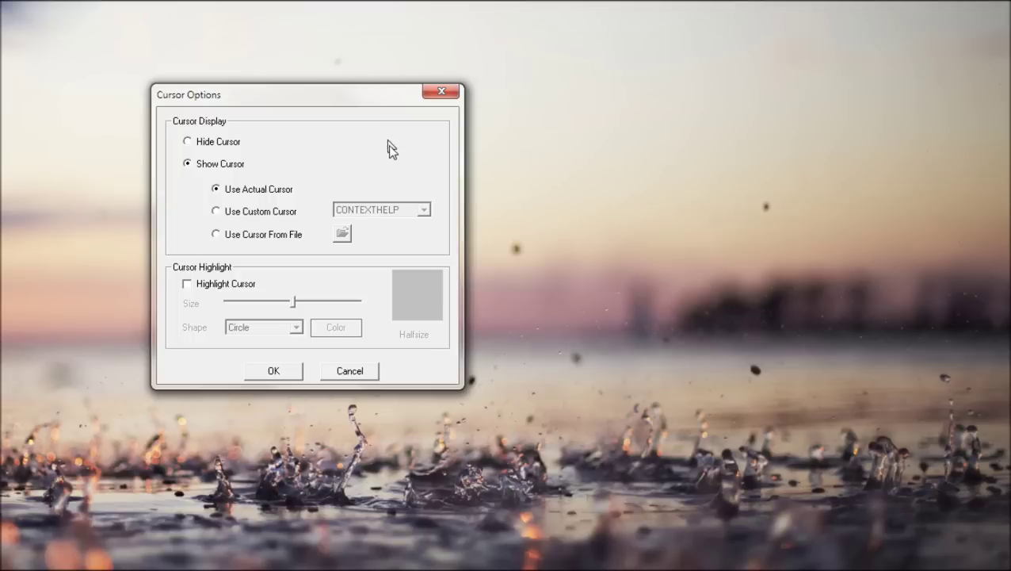
pyautogui.click(611, 147)
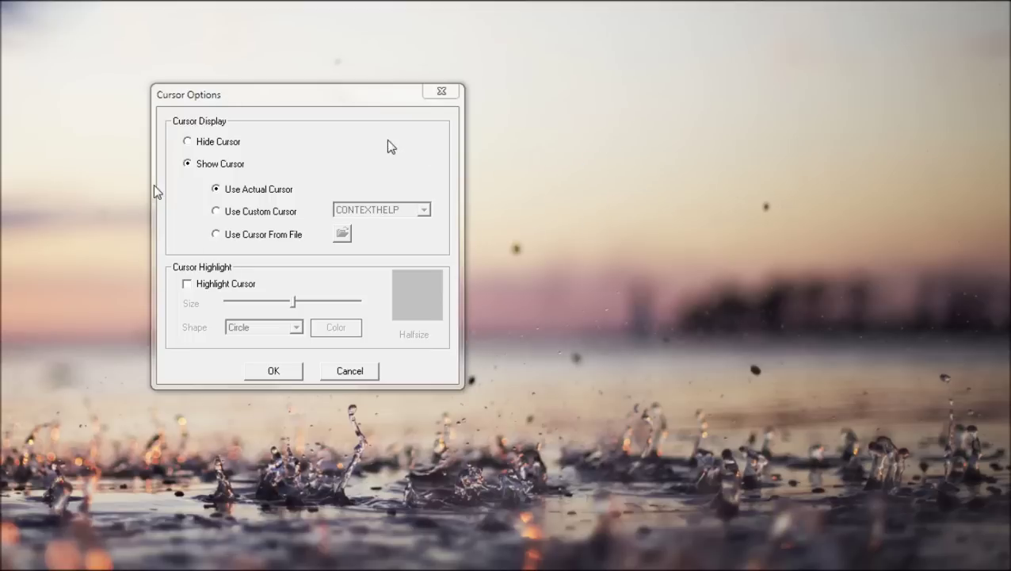
pyautogui.click(238, 211)
pyautogui.click(409, 210)
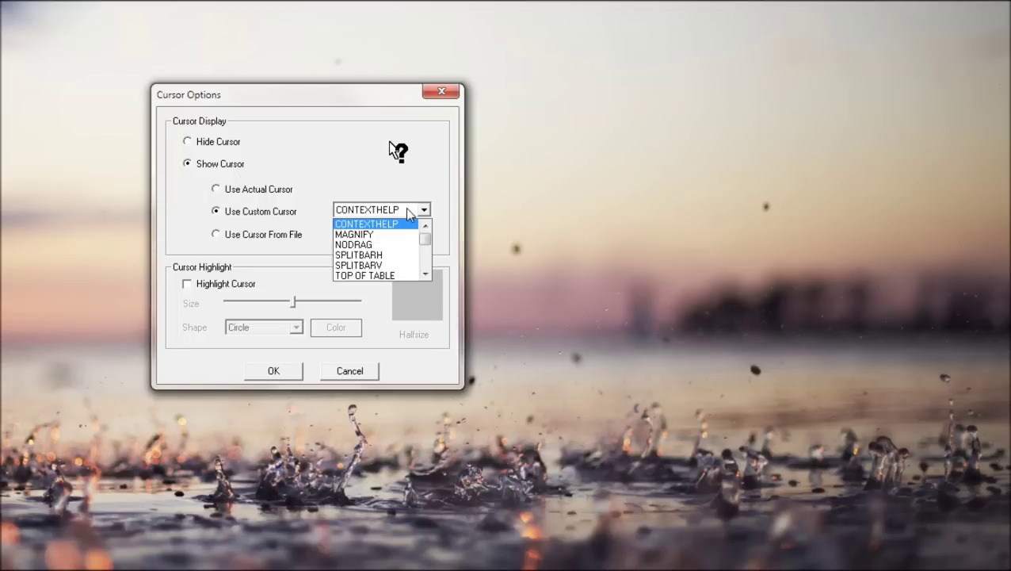
pyautogui.scroll(-8, 396, 248)
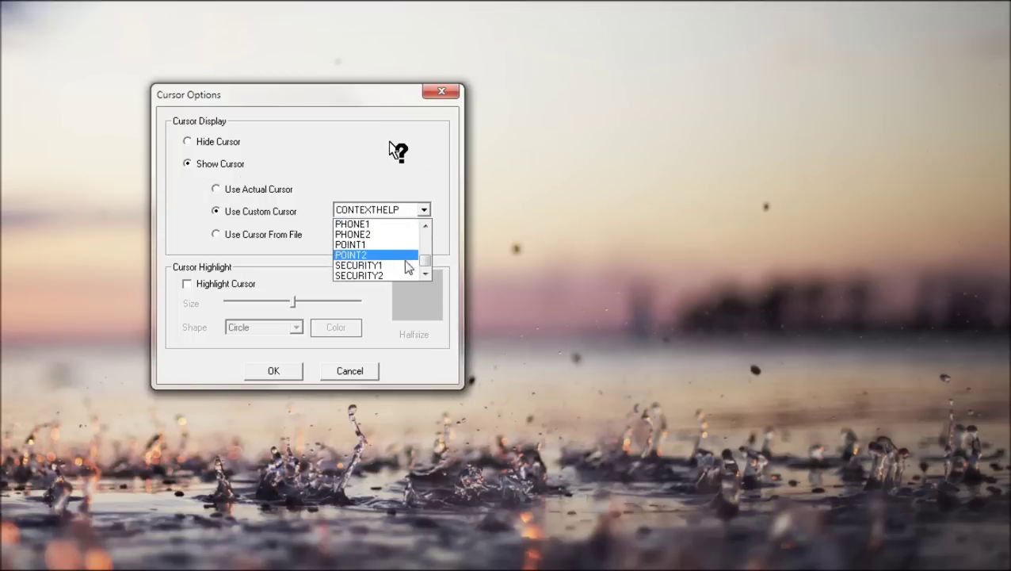
pyautogui.scroll(8, 409, 267)
pyautogui.click(352, 168)
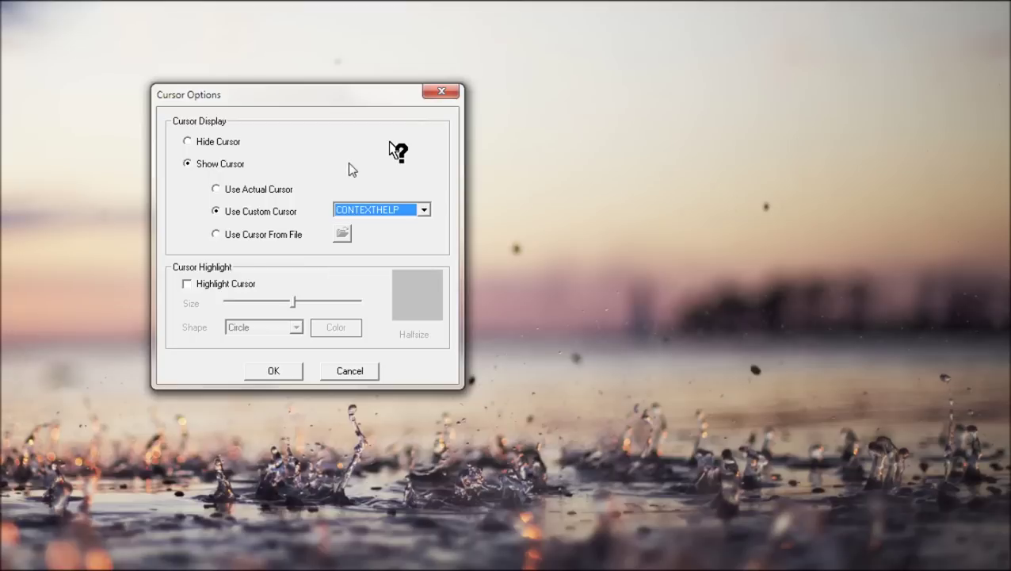
pyautogui.click(228, 235)
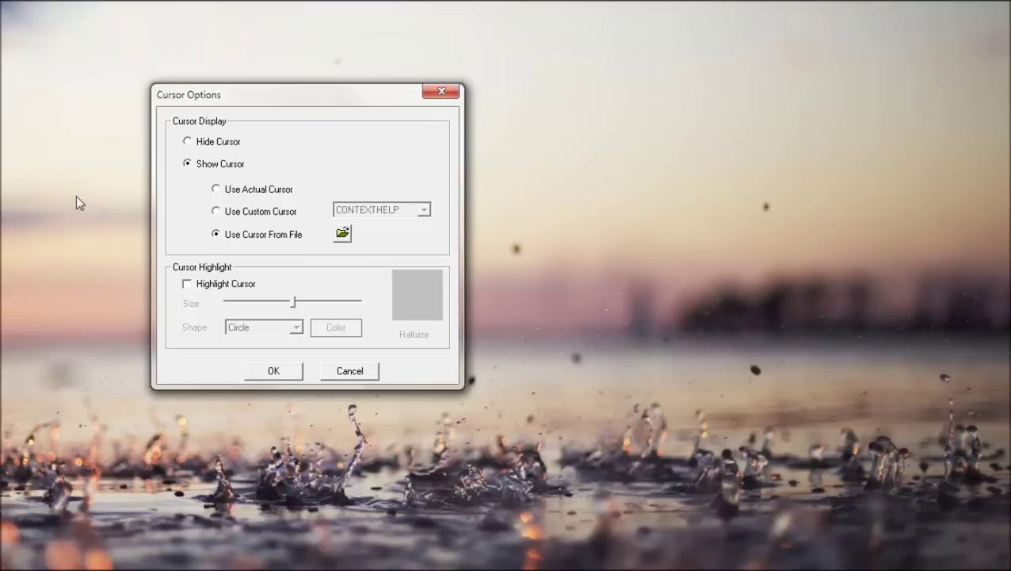
pyautogui.click(227, 191)
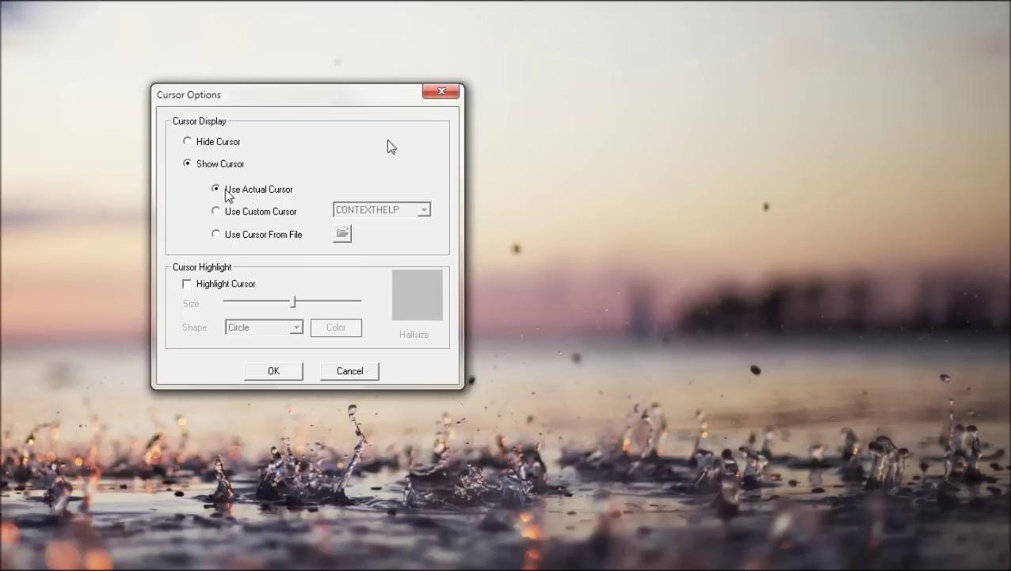
# - Try a larger red rectangle cursor highlight, then cancel the cursor changes
pyautogui.click(188, 285)
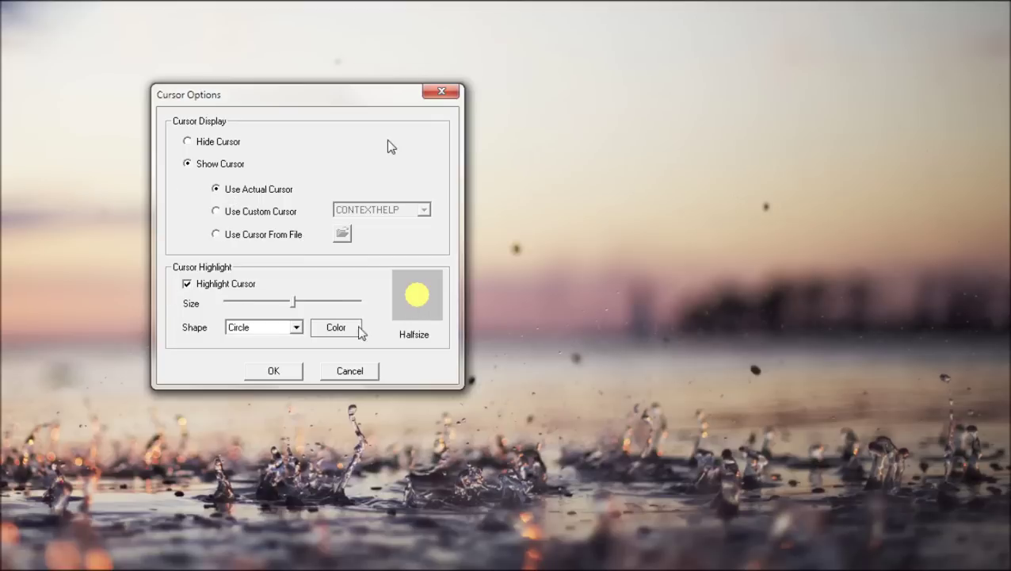
pyautogui.moveTo(290, 301)
pyautogui.mouseDown()
pyautogui.moveTo(359, 303)
pyautogui.moveTo(283, 301)
pyautogui.mouseUp()
pyautogui.click(277, 327)
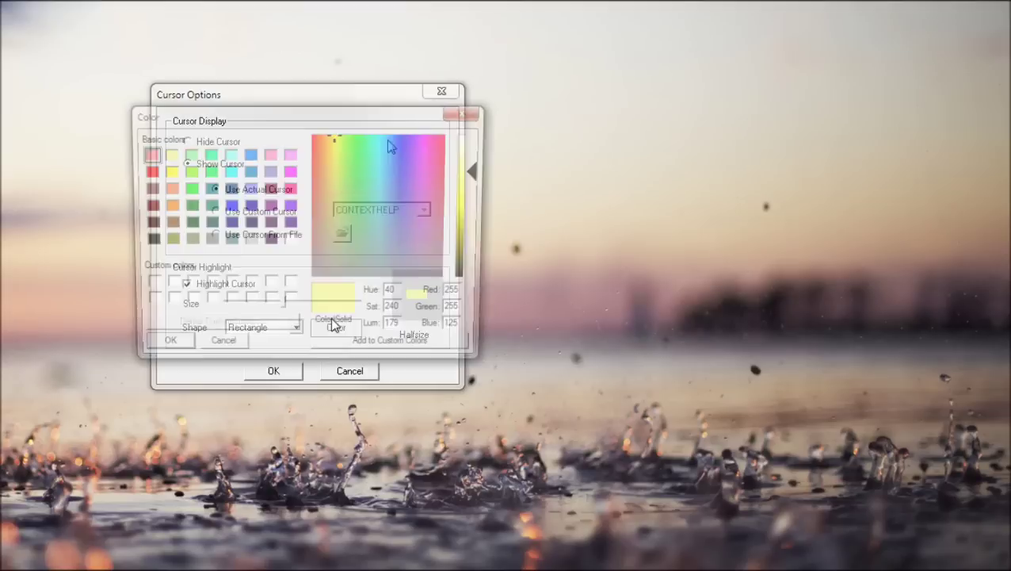
pyautogui.click(313, 137)
pyautogui.moveTo(469, 206); pyautogui.dragTo(469, 214)
pyautogui.click(205, 352)
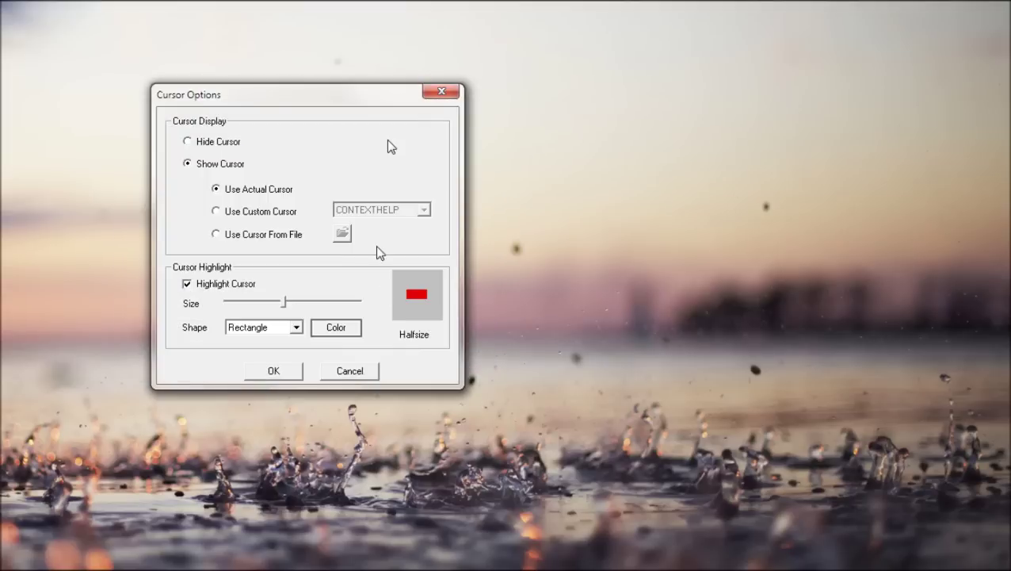
pyautogui.click(350, 370)
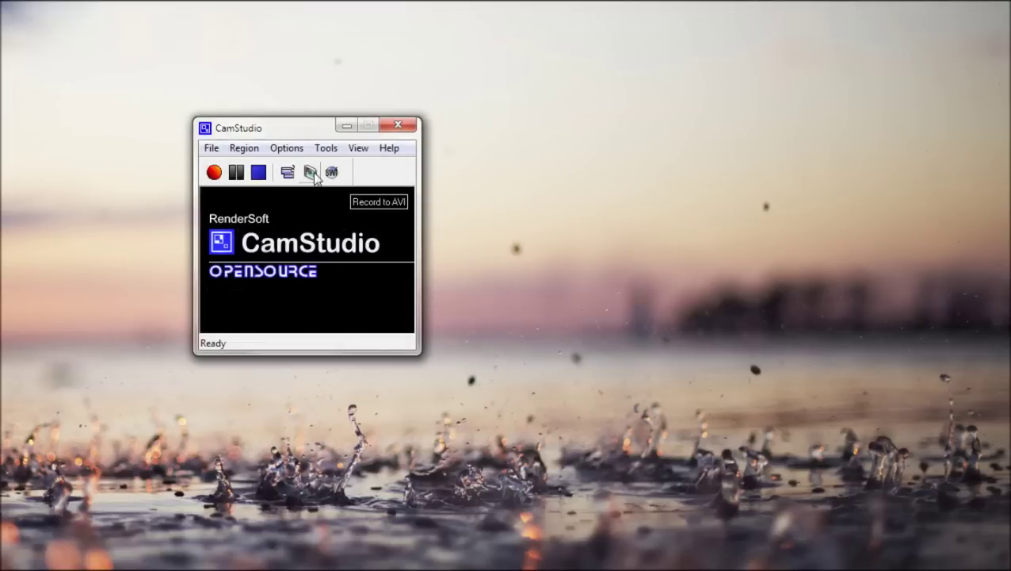
# - Show the Audio Options submenu with microphone, speakers and audio-video sync settings
pyautogui.click(324, 148)
pyautogui.moveTo(287, 148)
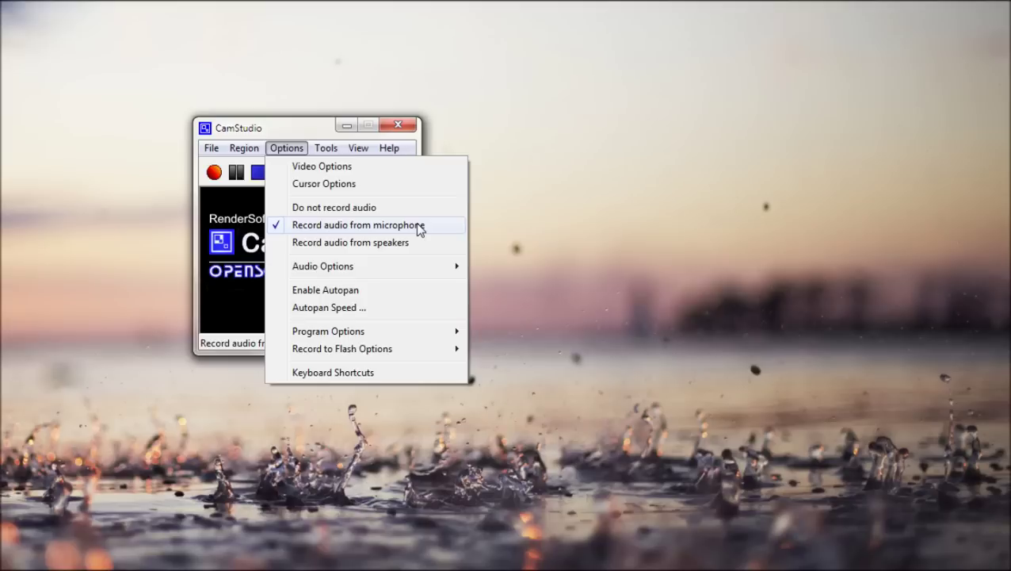
pyautogui.moveTo(392, 272)
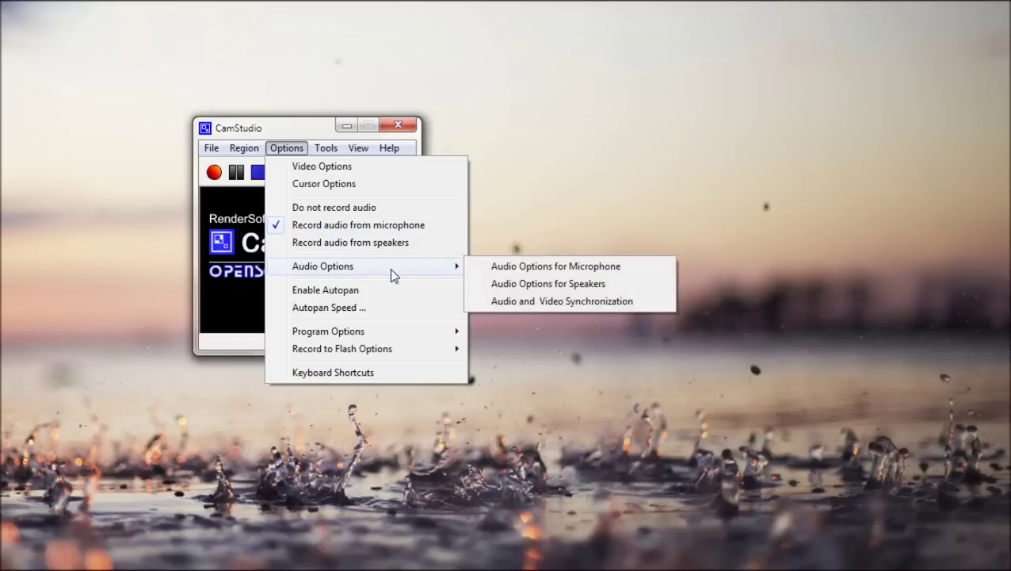
pyautogui.click(543, 266)
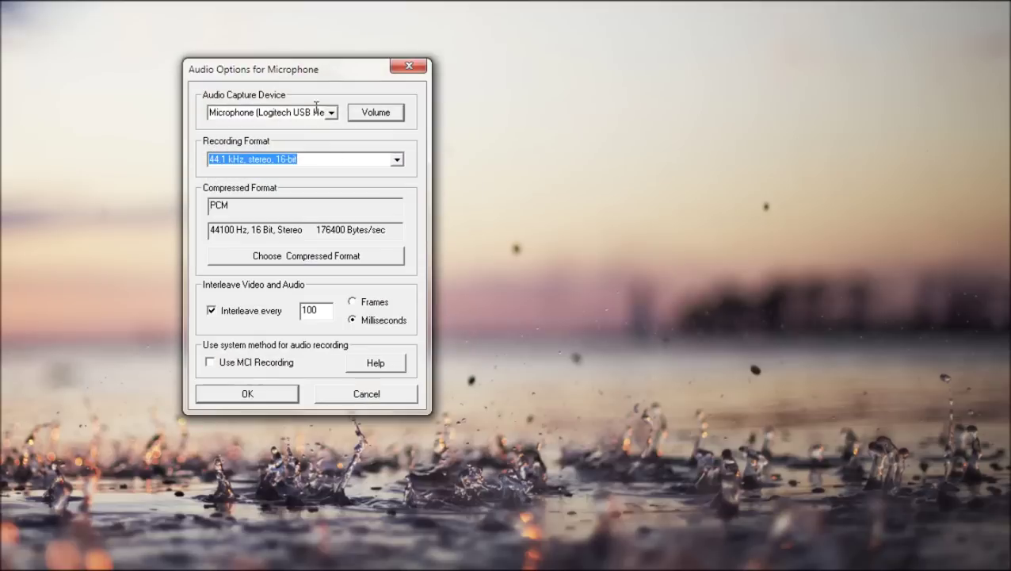
pyautogui.click(327, 118)
pyautogui.click(329, 111)
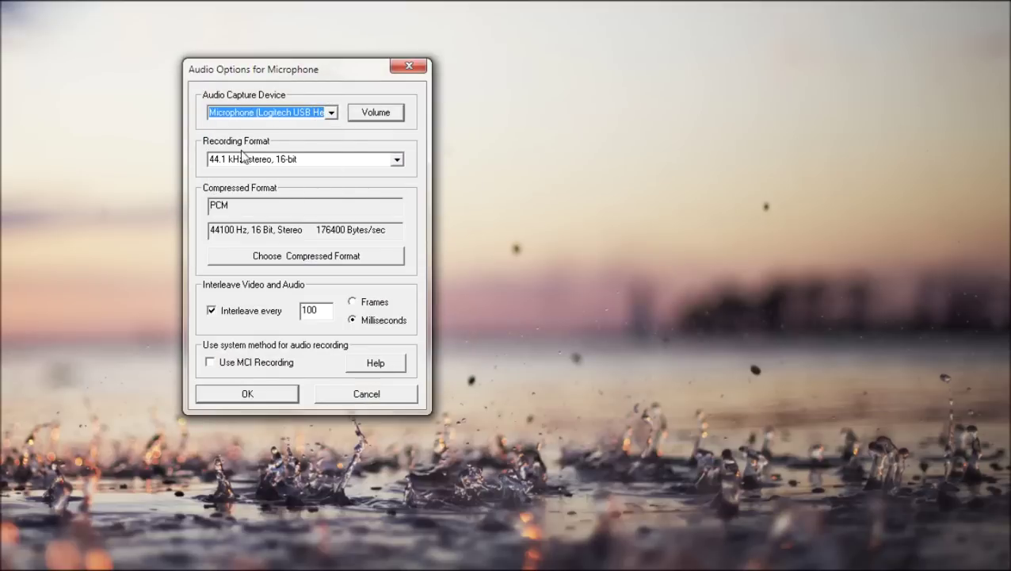
pyautogui.click(327, 162)
pyautogui.click(402, 162)
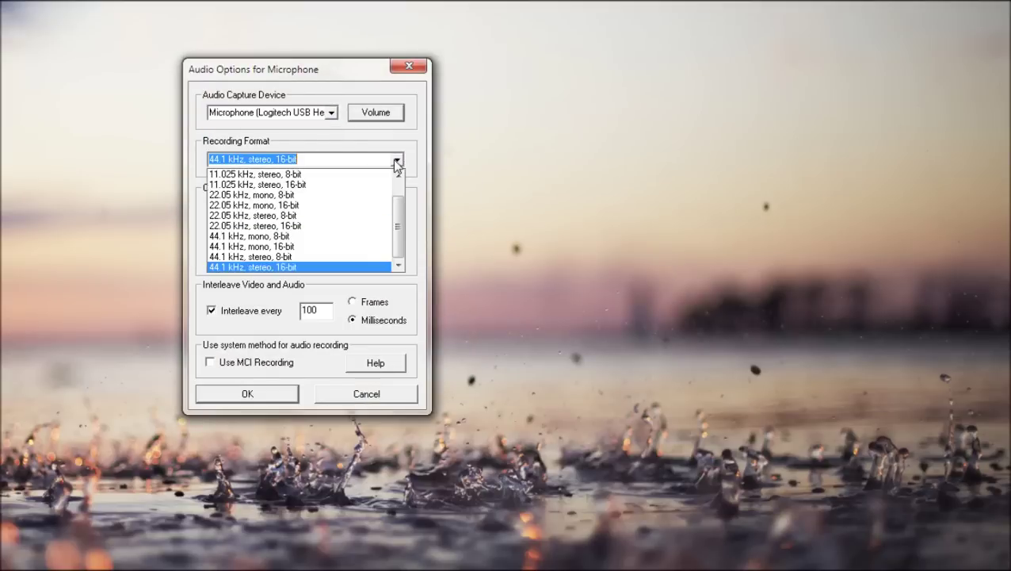
pyautogui.click(306, 133)
pyautogui.click(273, 207)
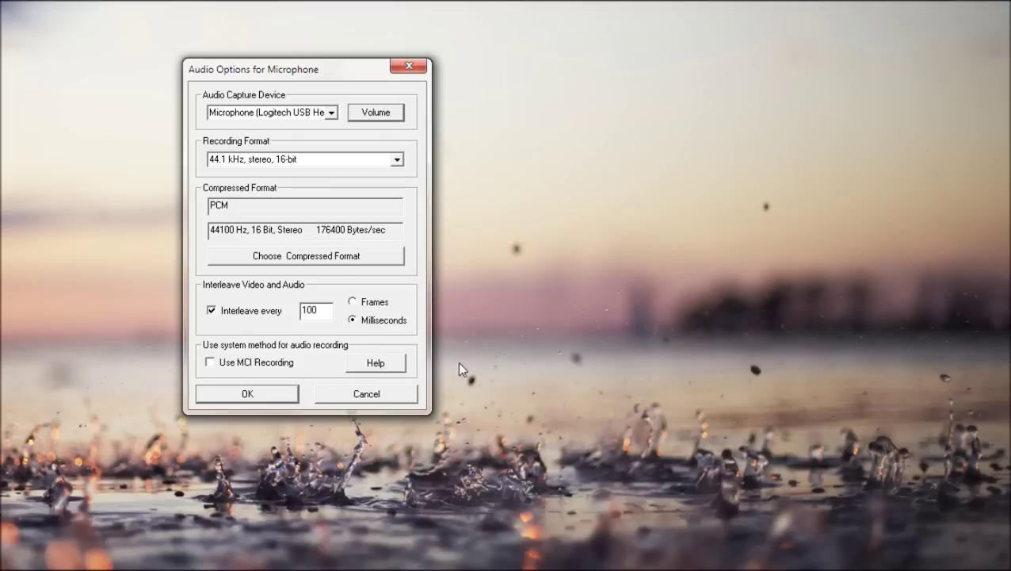
pyautogui.click(369, 394)
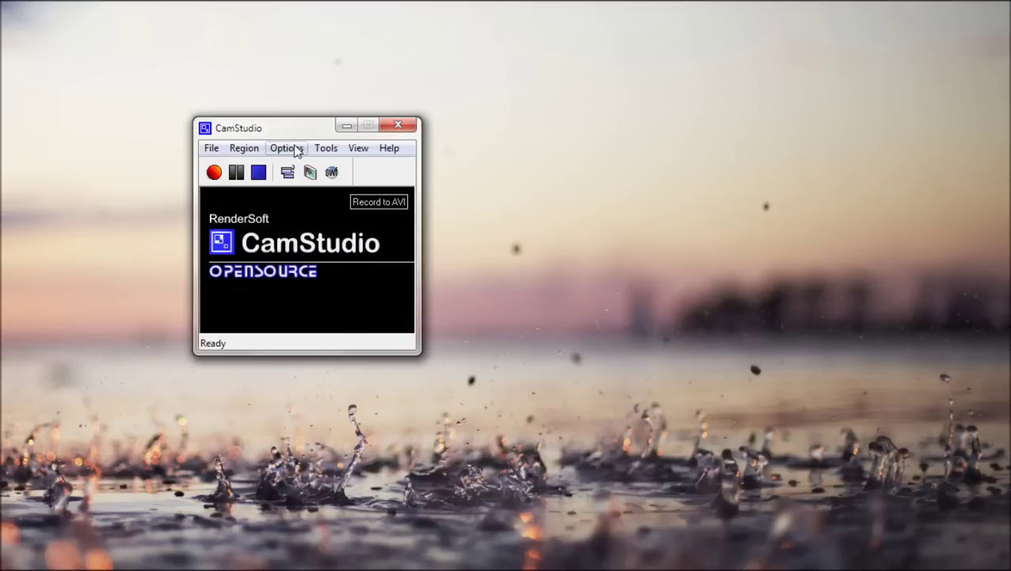
pyautogui.click(296, 151)
pyautogui.moveTo(369, 267)
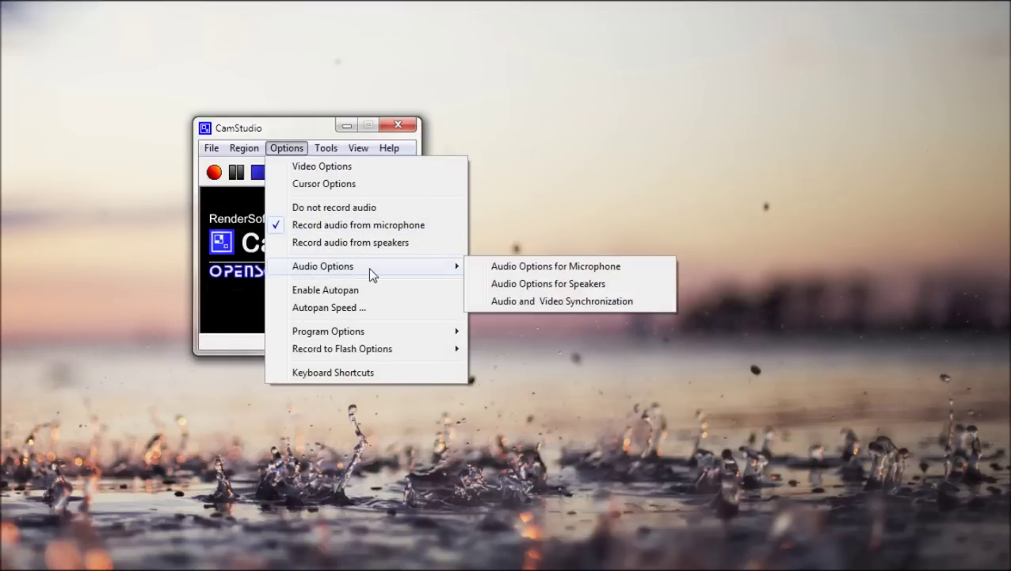
pyautogui.click(508, 284)
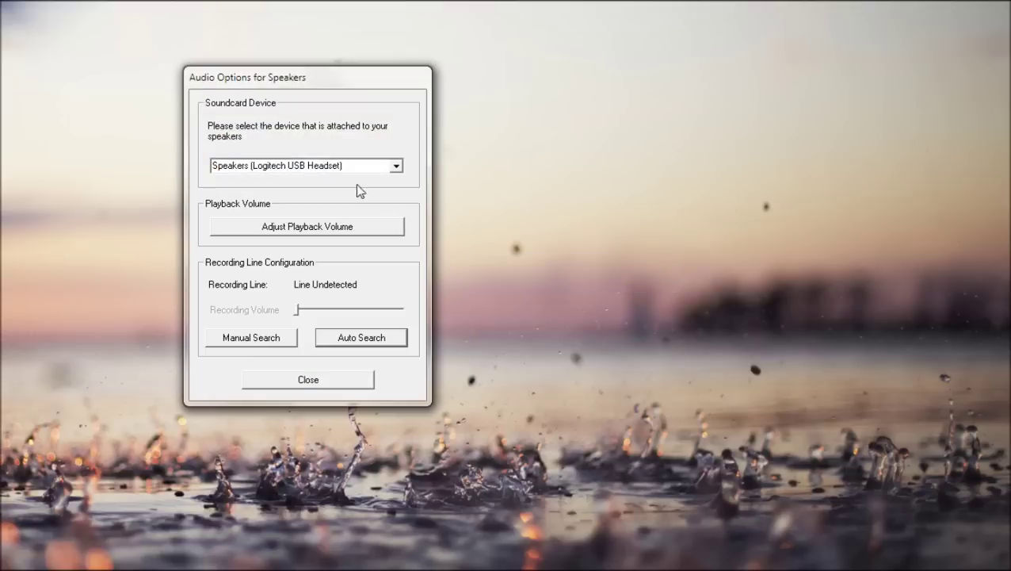
pyautogui.click(395, 165)
pyautogui.click(273, 176)
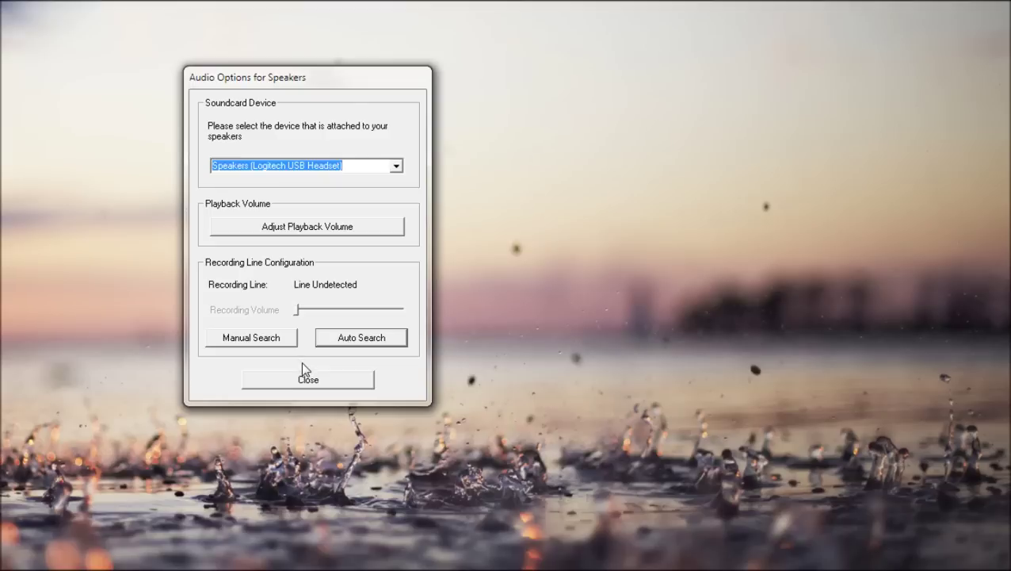
pyautogui.press('Escape')
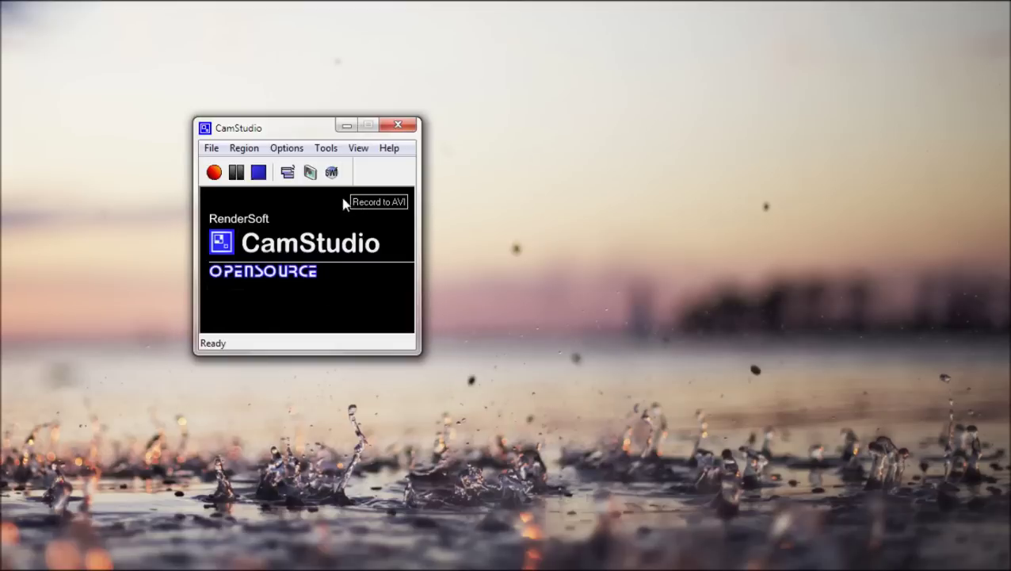
pyautogui.click(294, 146)
pyautogui.moveTo(413, 266)
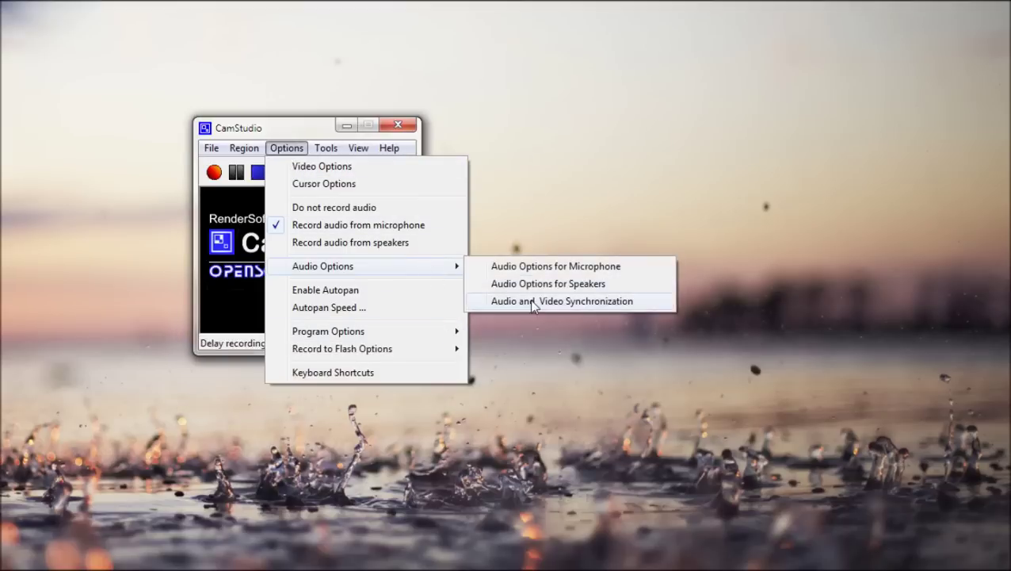
pyautogui.click(532, 302)
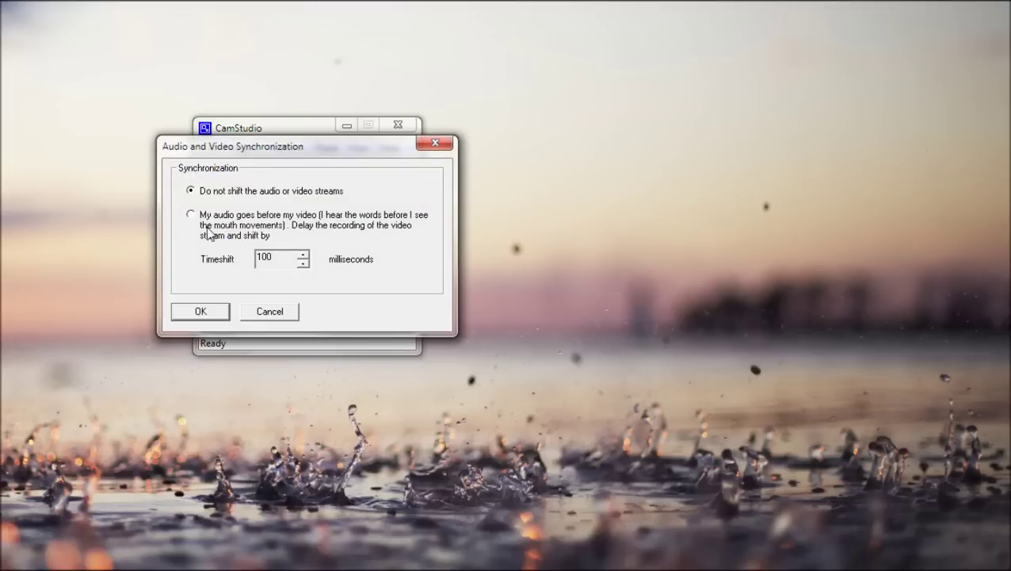
pyautogui.click(193, 222)
pyautogui.doubleClick(266, 259)
pyautogui.click(287, 258)
pyautogui.moveTo(288, 258); pyautogui.dragTo(253, 262)
pyautogui.click(285, 257)
pyautogui.click(199, 196)
pyautogui.click(277, 311)
pyautogui.click(287, 148)
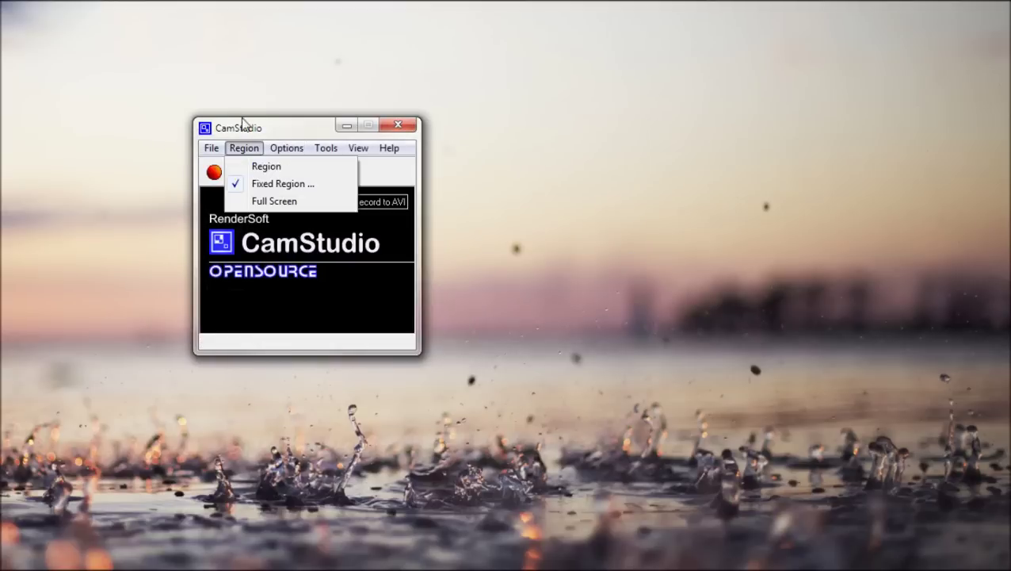
# - Check the Autopan Speed setting and cancel it unchanged
pyautogui.click(168, 76)
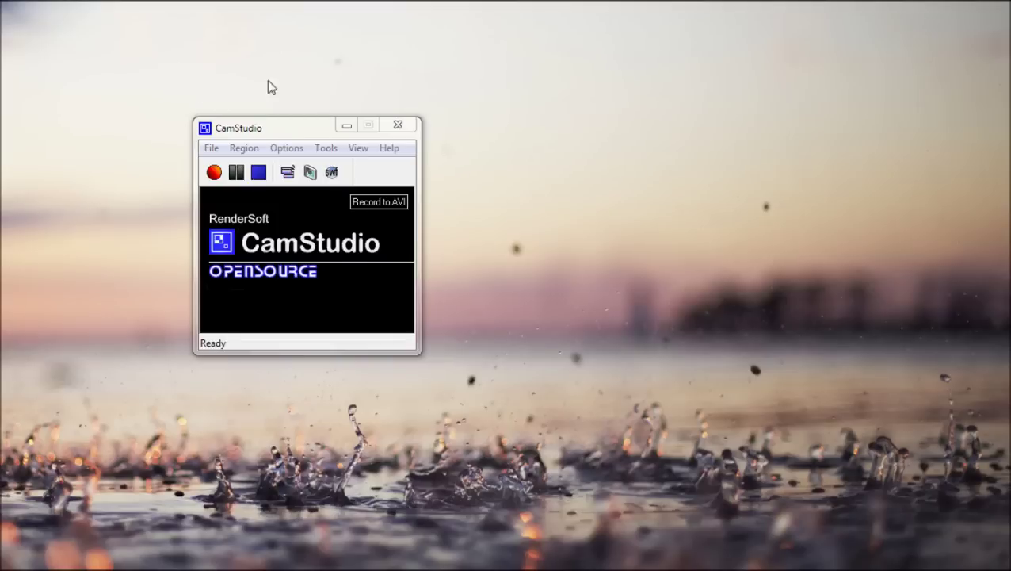
pyautogui.click(287, 148)
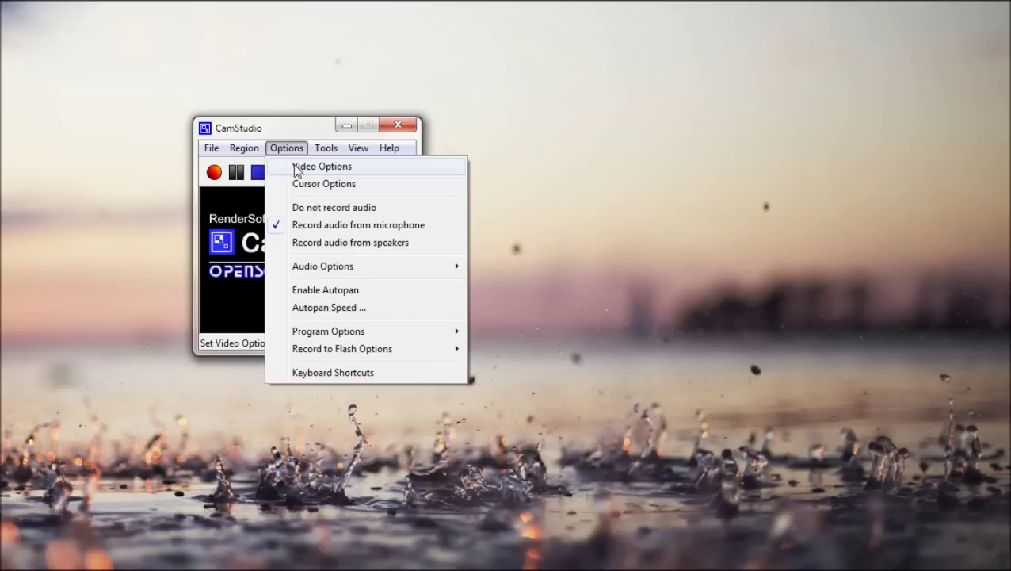
pyautogui.click(317, 308)
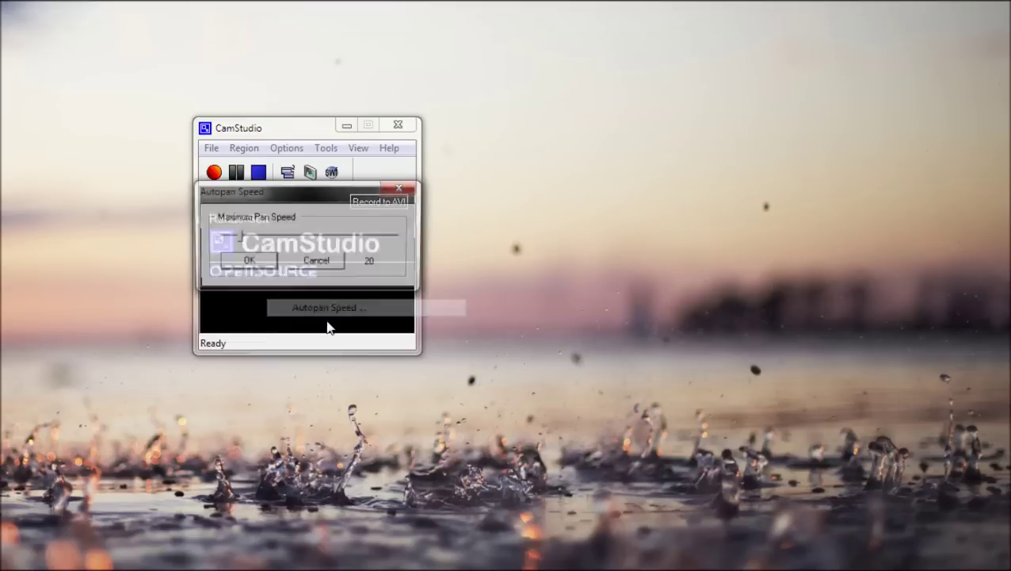
pyautogui.click(311, 263)
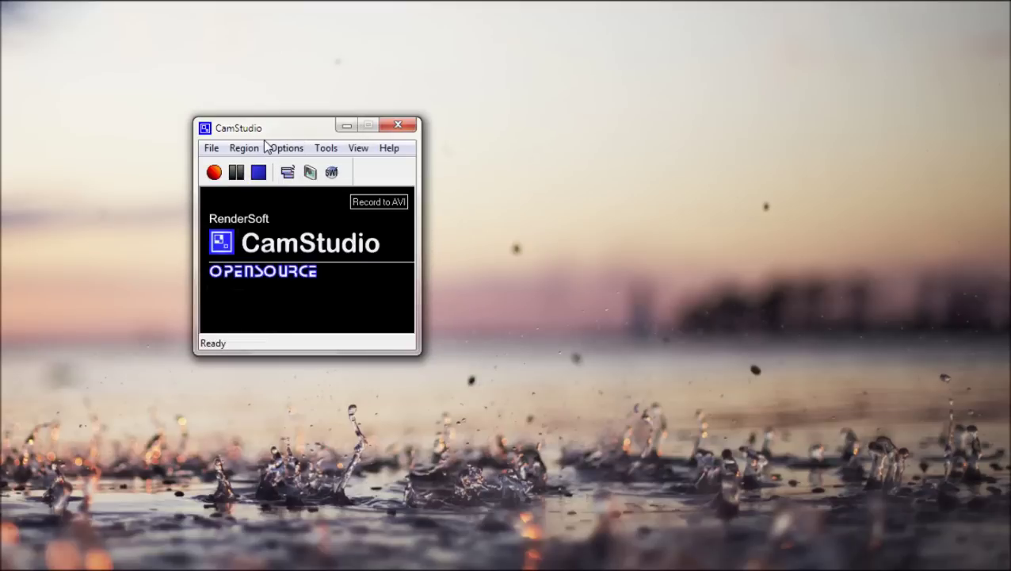
# - Show the Program Options submenu with Save settings on exit checked
pyautogui.click(249, 148)
pyautogui.moveTo(289, 155)
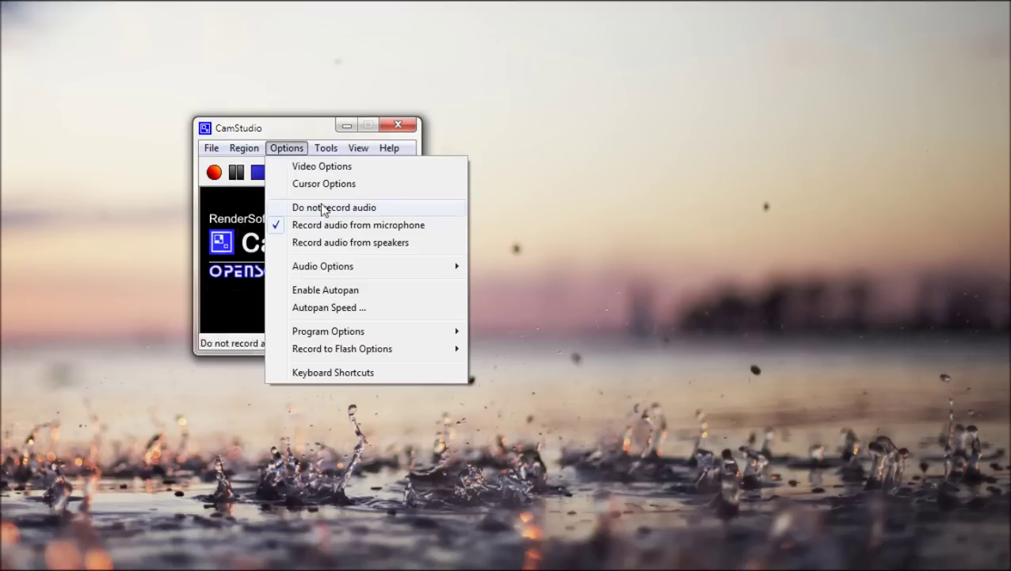
pyautogui.moveTo(370, 336)
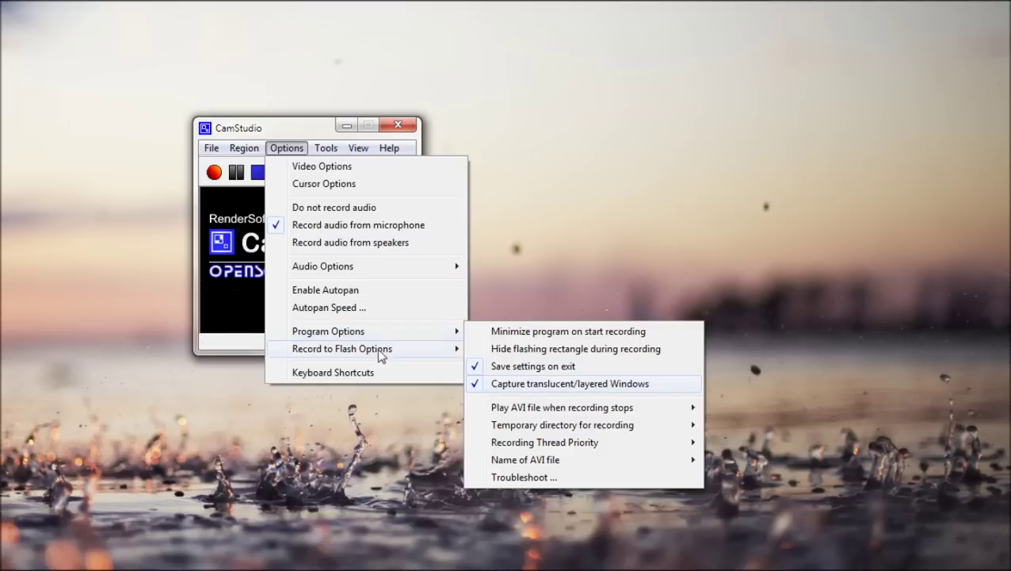
# - Set Play AVI file when recording stops to Do not play AVI file
pyautogui.moveTo(244, 148)
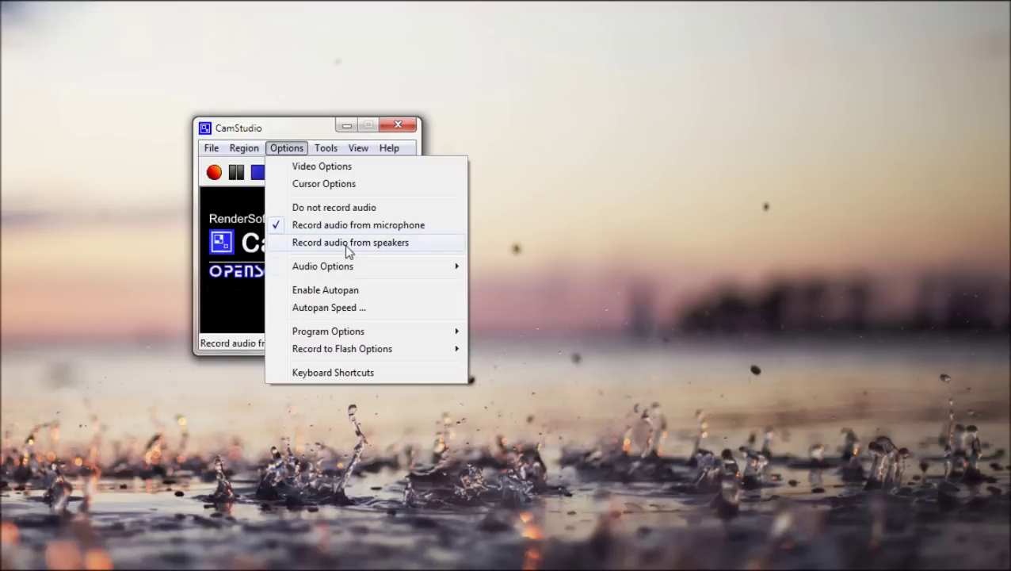
pyautogui.moveTo(427, 266)
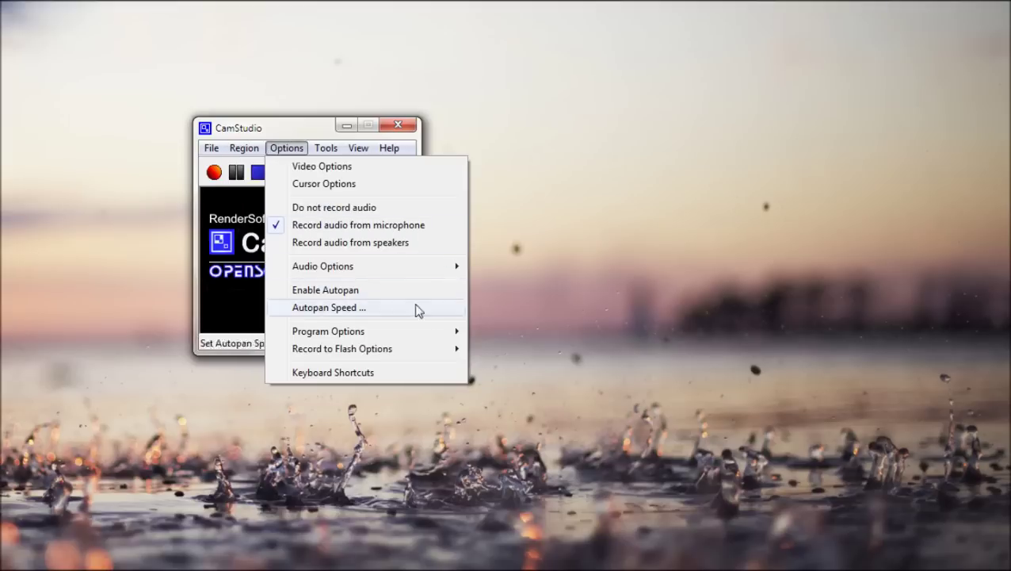
pyautogui.moveTo(407, 333)
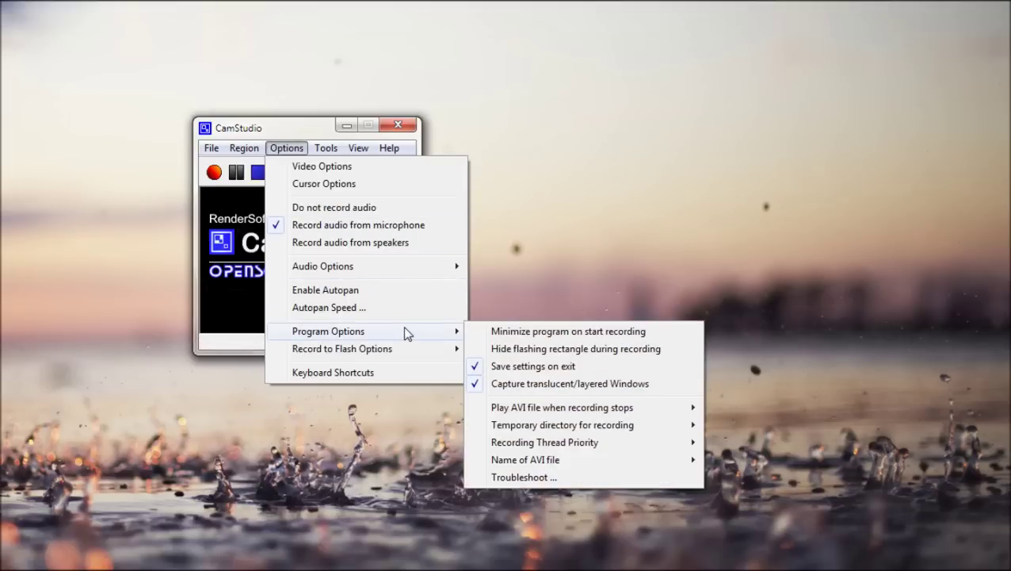
pyautogui.moveTo(560, 410)
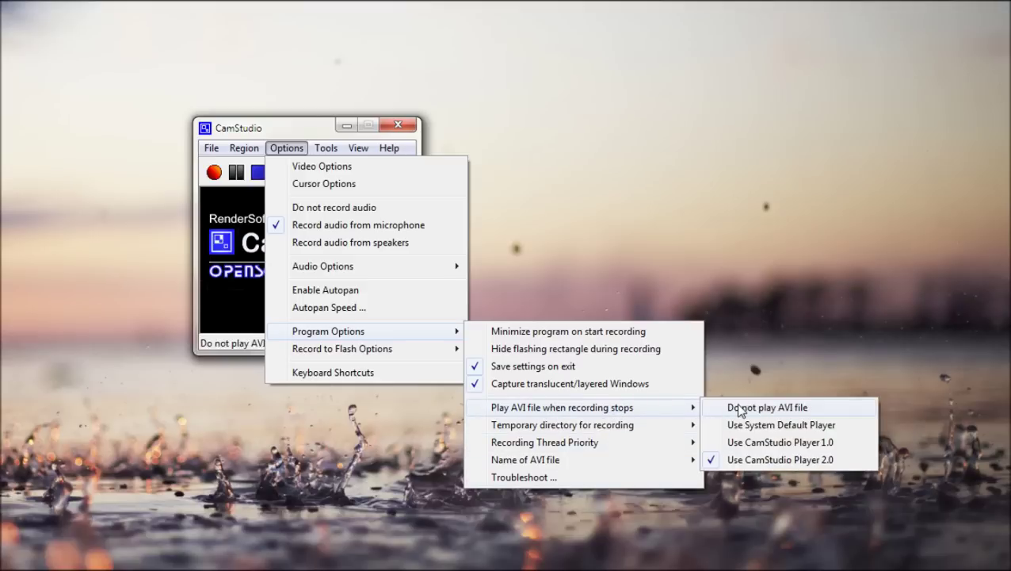
pyautogui.click(746, 413)
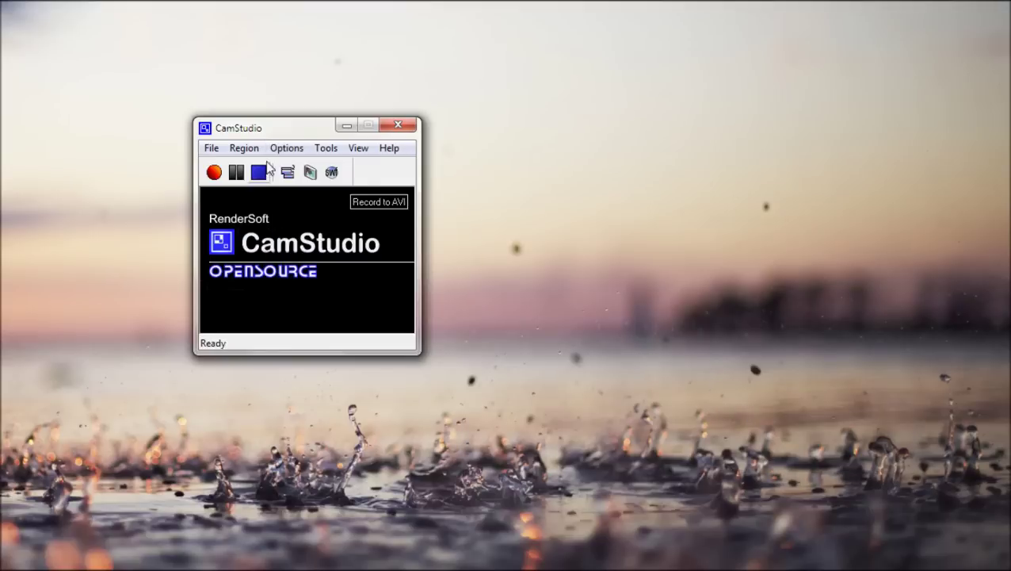
# - Browse the Program Options submenus, ending on Name of AVI file with Ask for file name checked
pyautogui.click(286, 148)
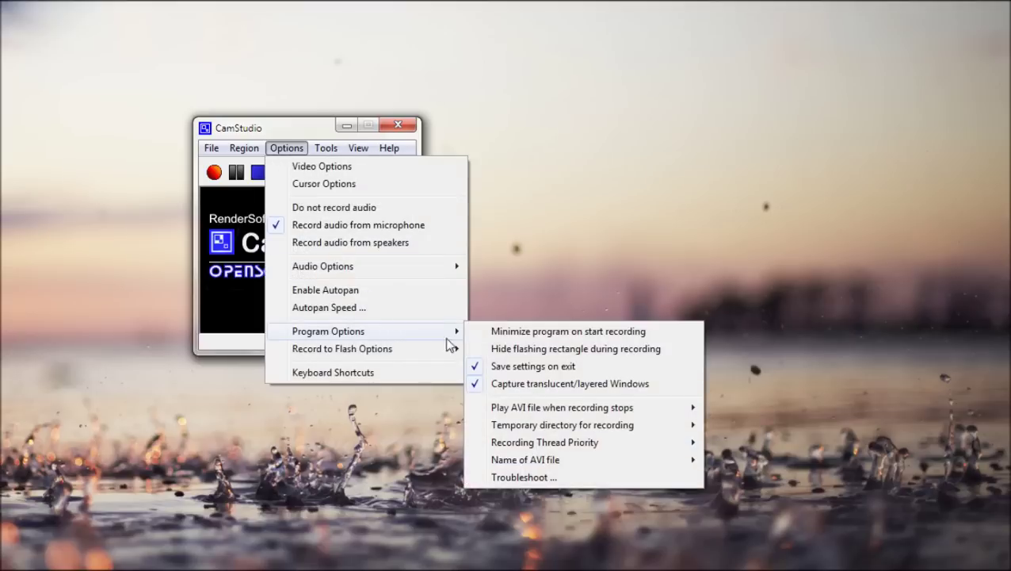
pyautogui.moveTo(664, 427)
pyautogui.moveTo(695, 407)
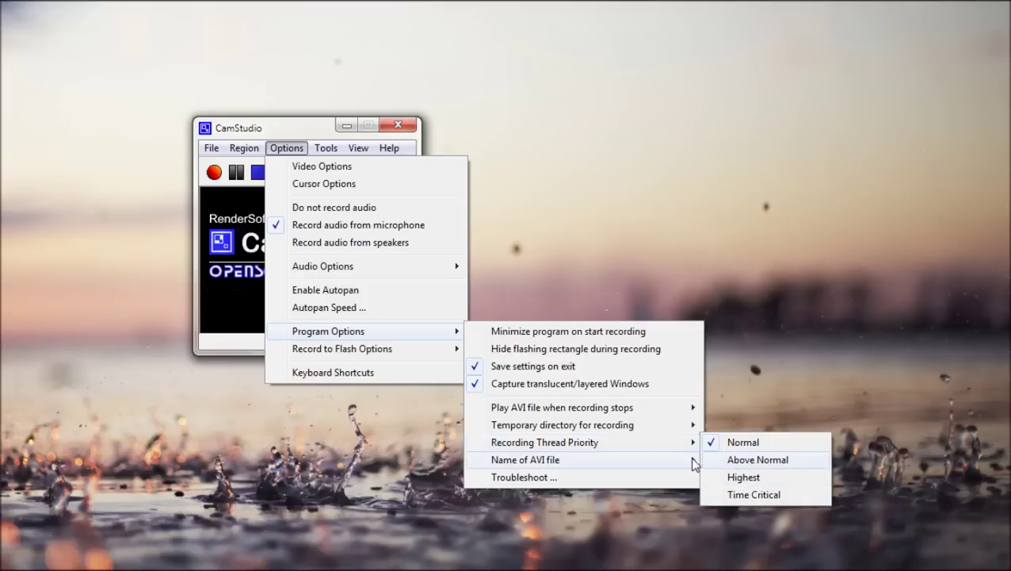
pyautogui.moveTo(670, 463)
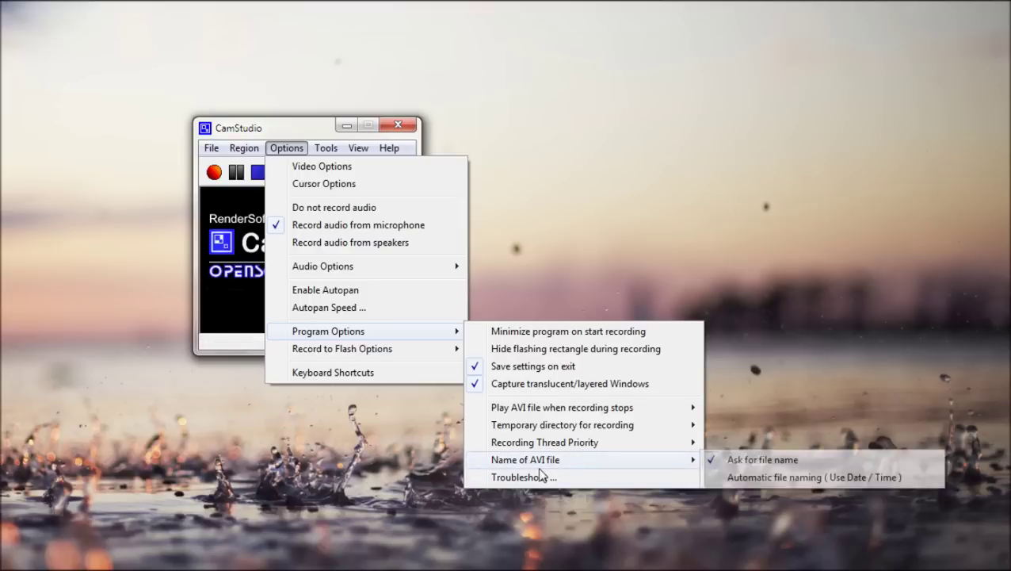
pyautogui.moveTo(394, 349)
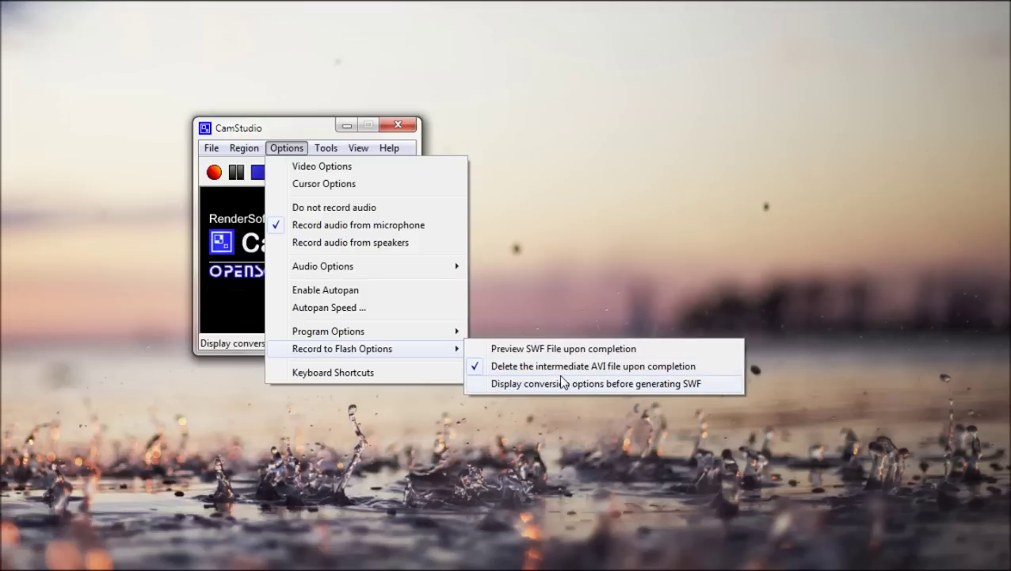
# - Open the Keyboard Shortcuts settings, where every key combination is still NONE
pyautogui.click(407, 374)
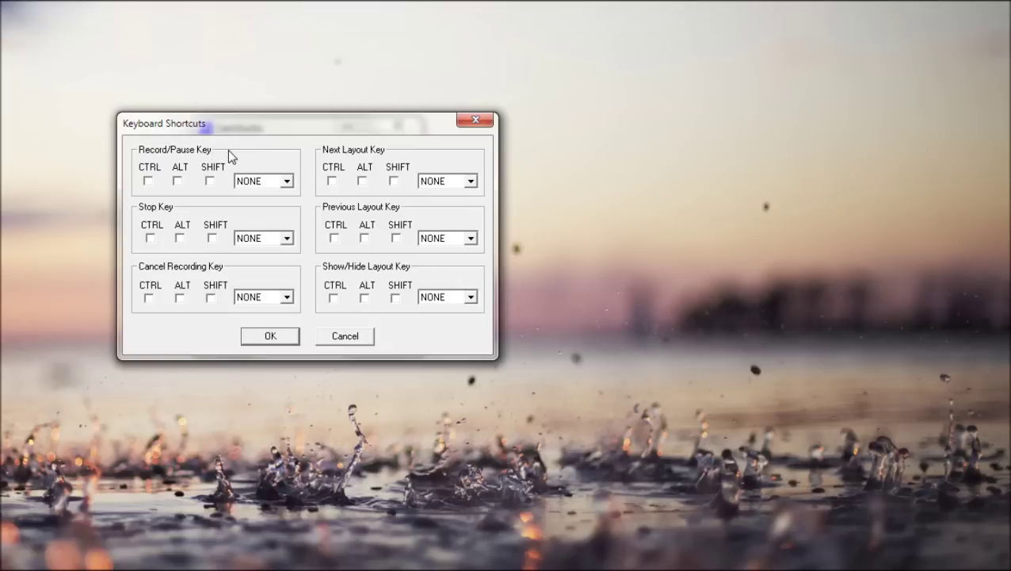
# - Check the Record/Pause key choices, leave it at NONE, and cancel the shortcuts dialog
pyautogui.click(254, 181)
pyautogui.click(339, 341)
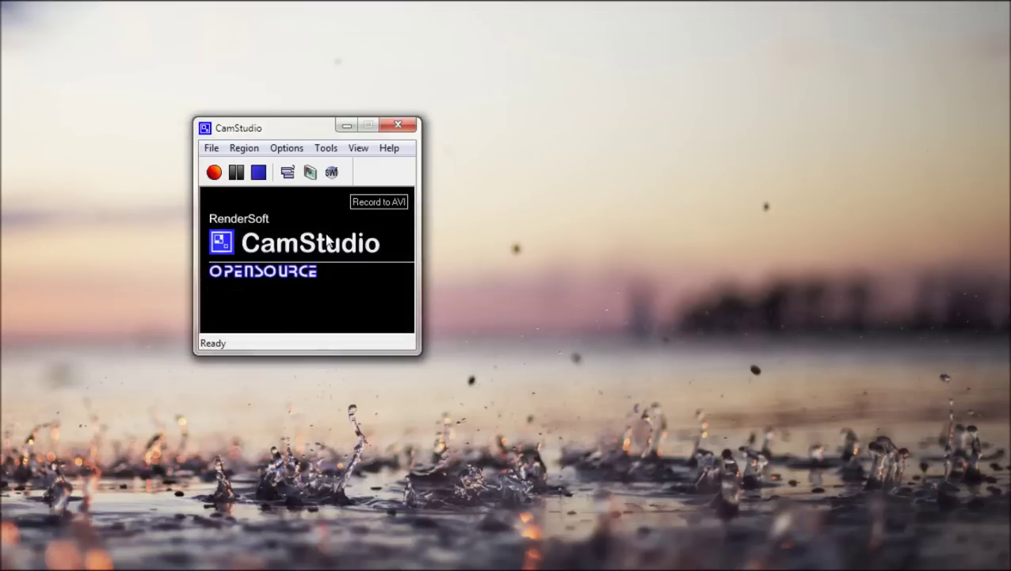
pyautogui.click(302, 149)
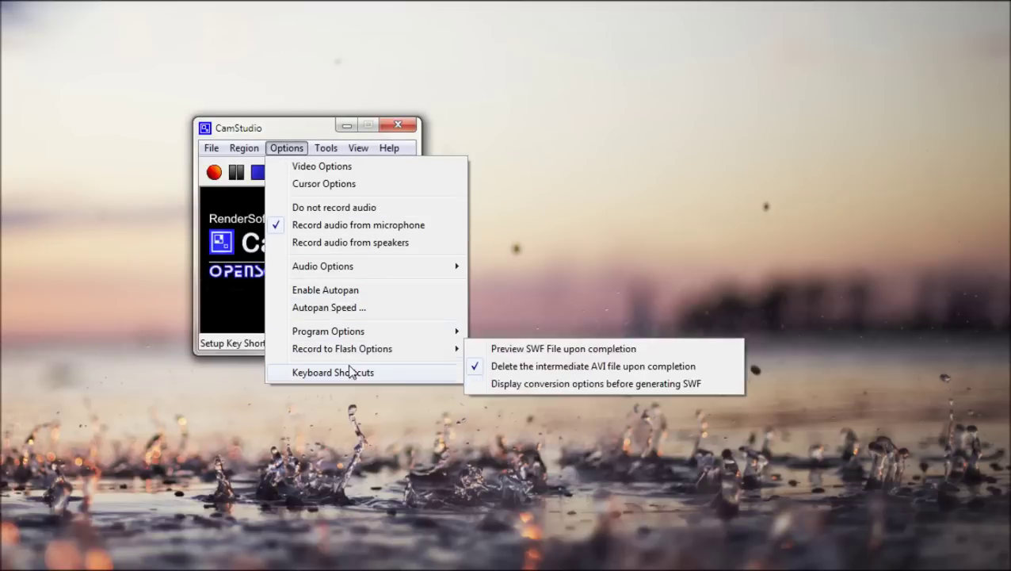
# - Open the Screen Annotations window from Tools and close it again
pyautogui.moveTo(325, 149)
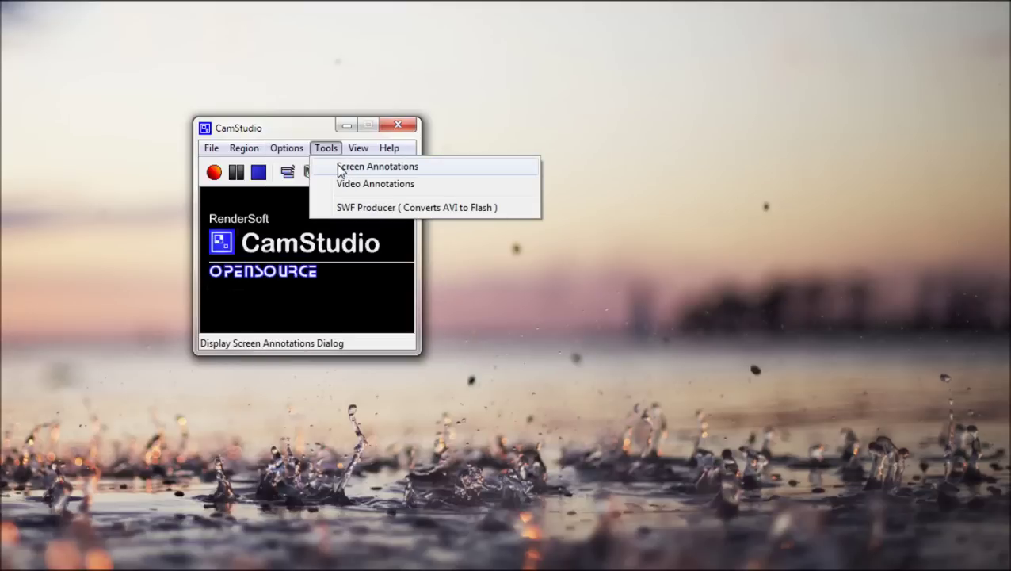
pyautogui.click(341, 168)
pyautogui.click(49, 346)
# - Try Video Annotations, dismiss the webcam-not-detected warning, and browse the menus to View's Normal View
pyautogui.click(321, 154)
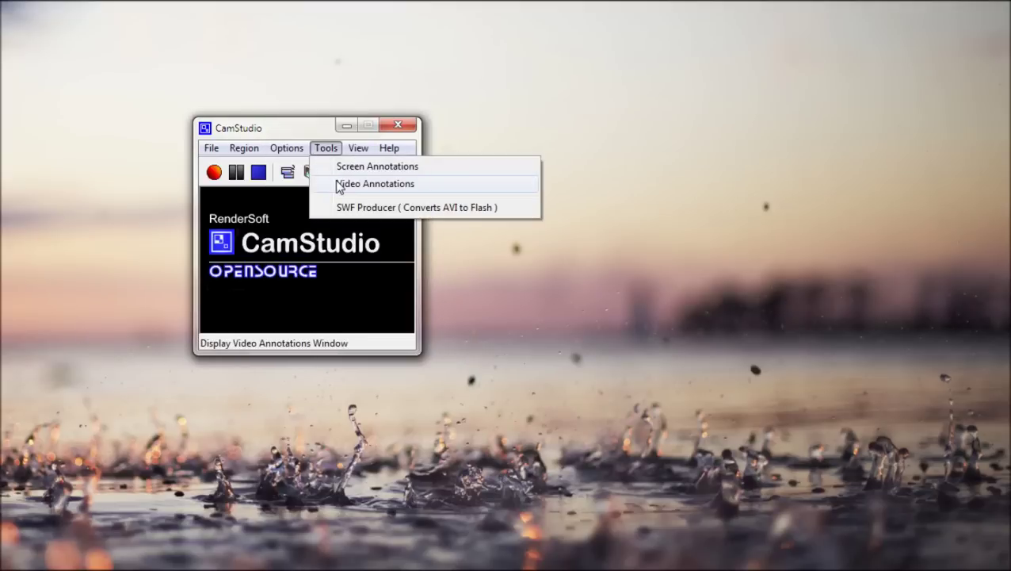
pyautogui.click(339, 183)
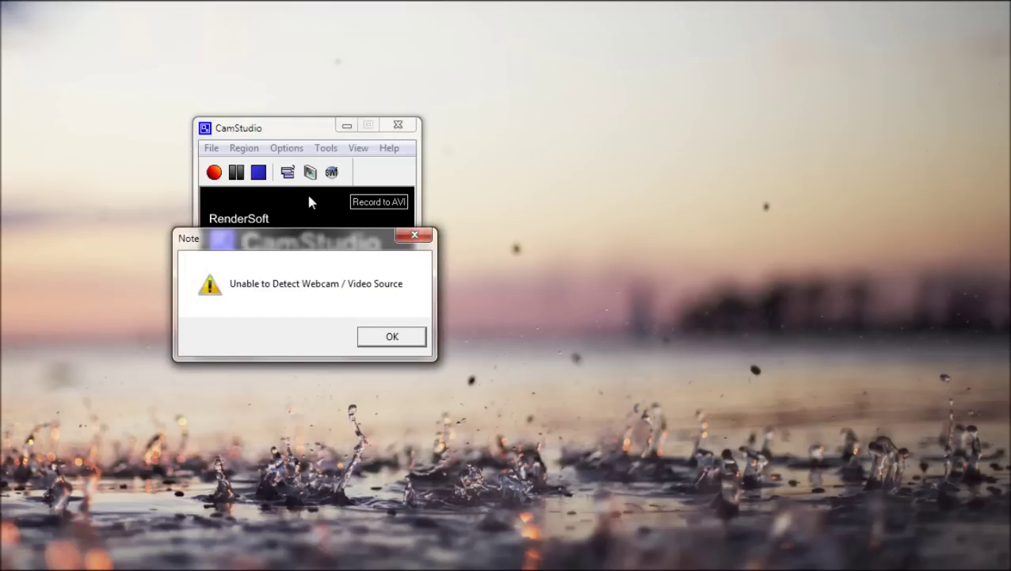
pyautogui.click(384, 330)
pyautogui.click(326, 148)
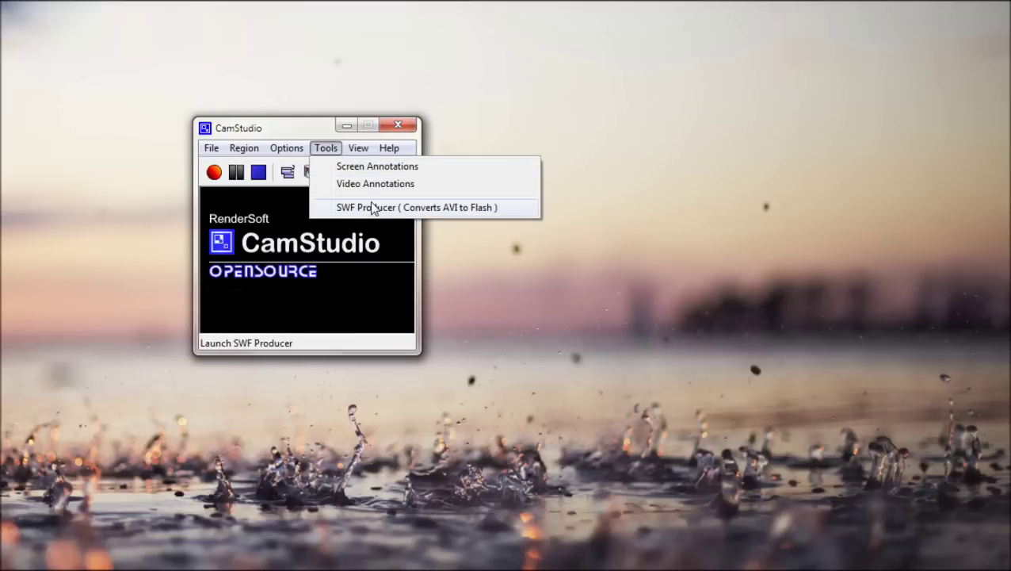
pyautogui.click(304, 147)
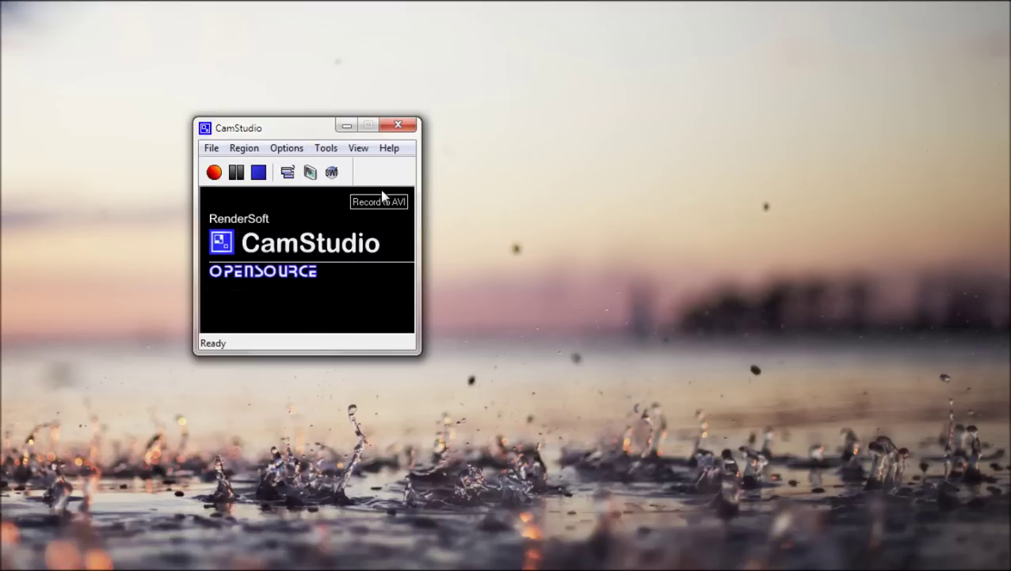
pyautogui.click(327, 151)
pyautogui.moveTo(359, 155)
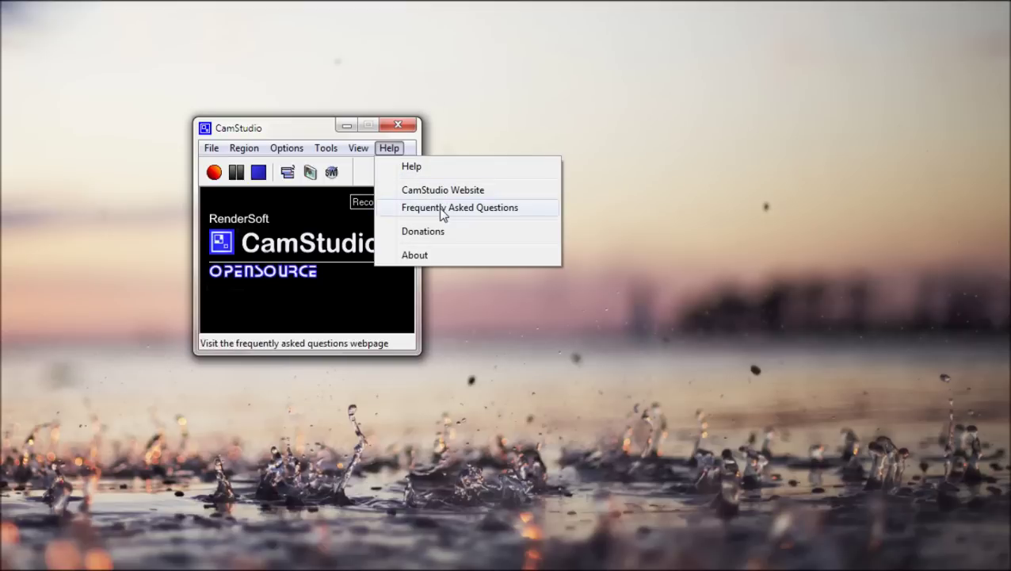
# - View the About CamStudio box showing Version 2.00, then close it
pyautogui.click(432, 255)
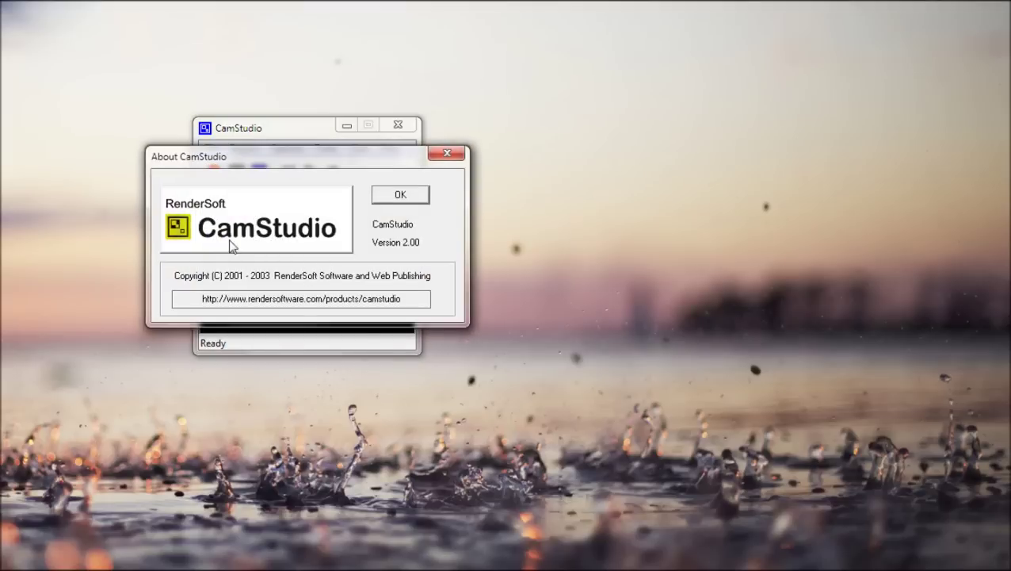
pyautogui.click(407, 199)
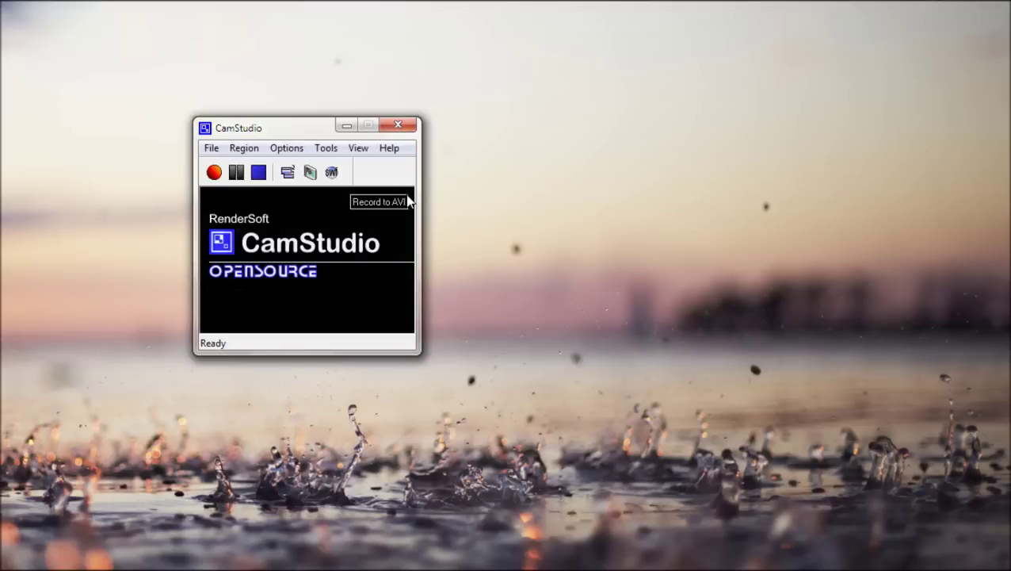